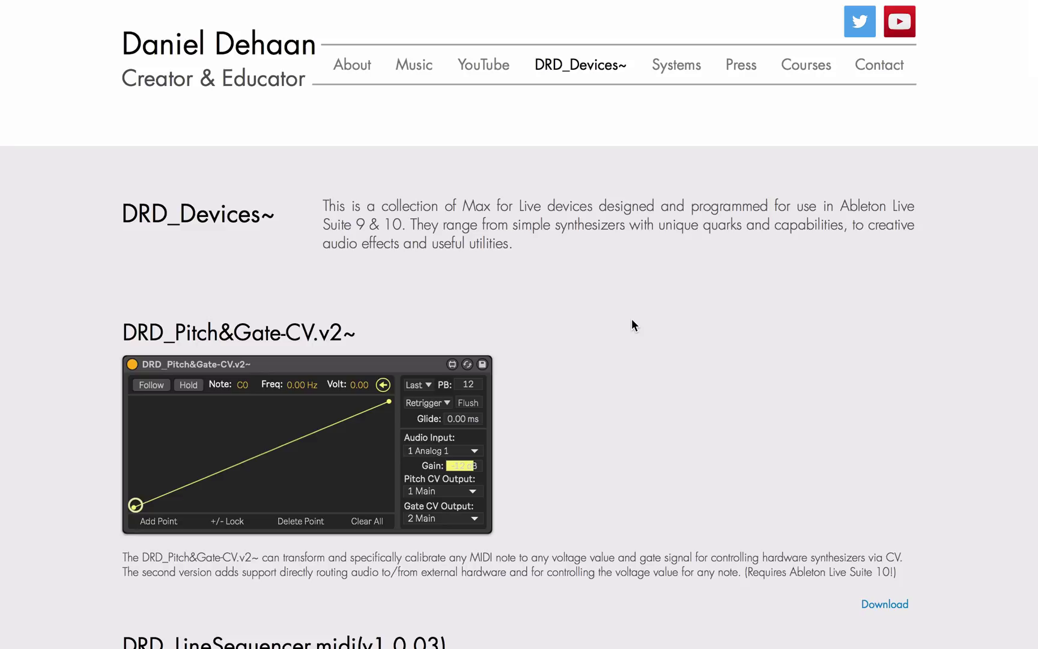
{"action": "scroll", "coordinate": [632, 325], "scroll_direction": "down", "scroll_amount": 5}
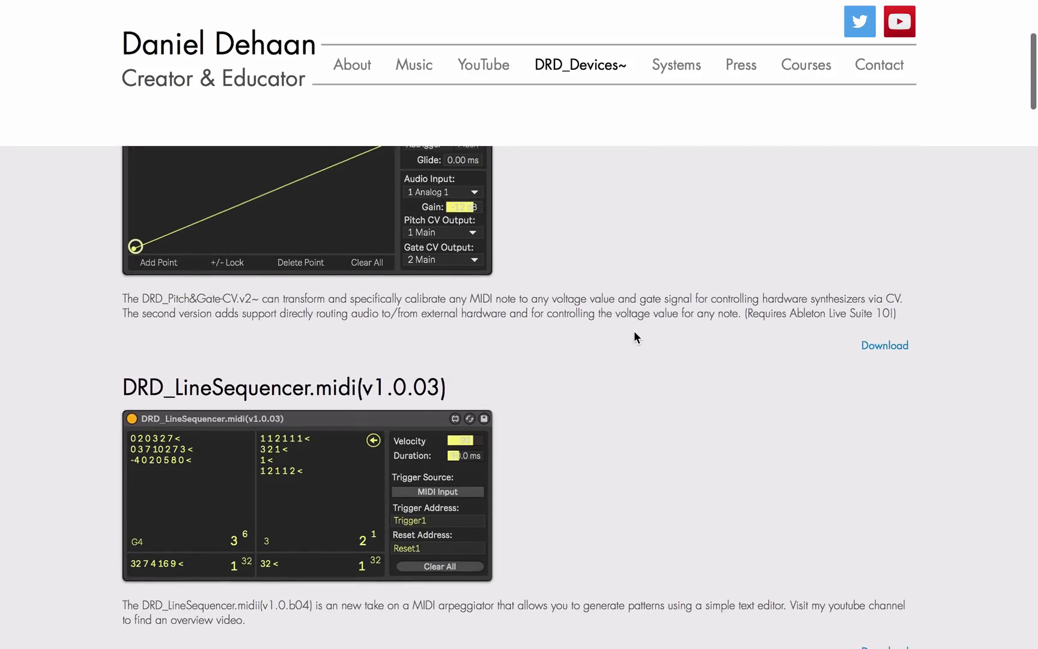
{"action": "scroll", "coordinate": [633, 330], "scroll_direction": "up", "scroll_amount": 5}
{"action": "mouse_move", "coordinate": [559, 6]}
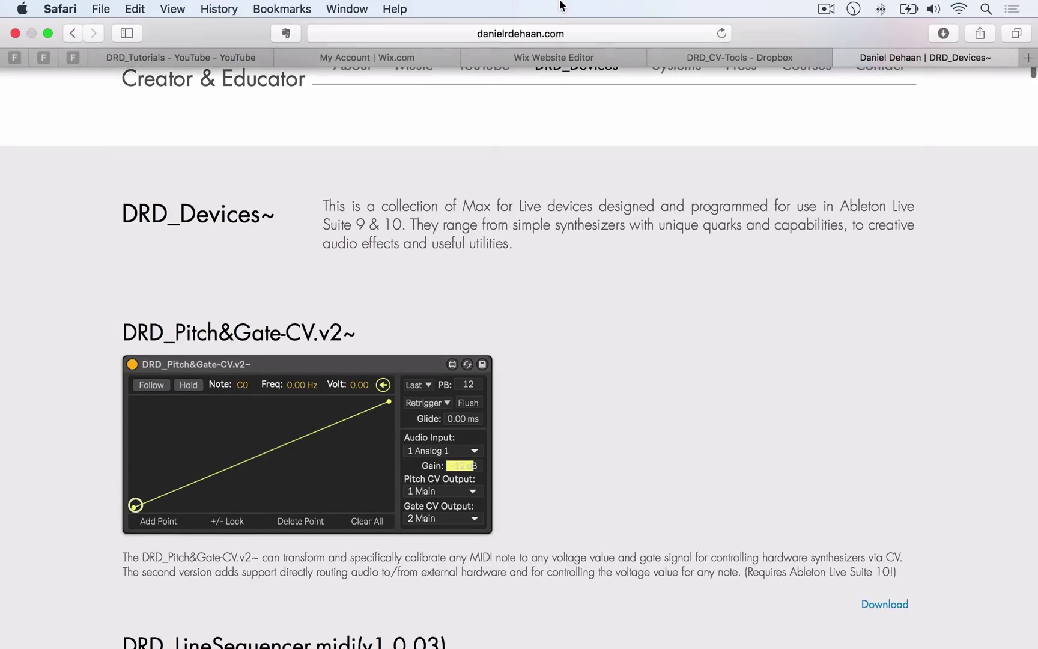
{"action": "left_click", "coordinate": [567, 33]}
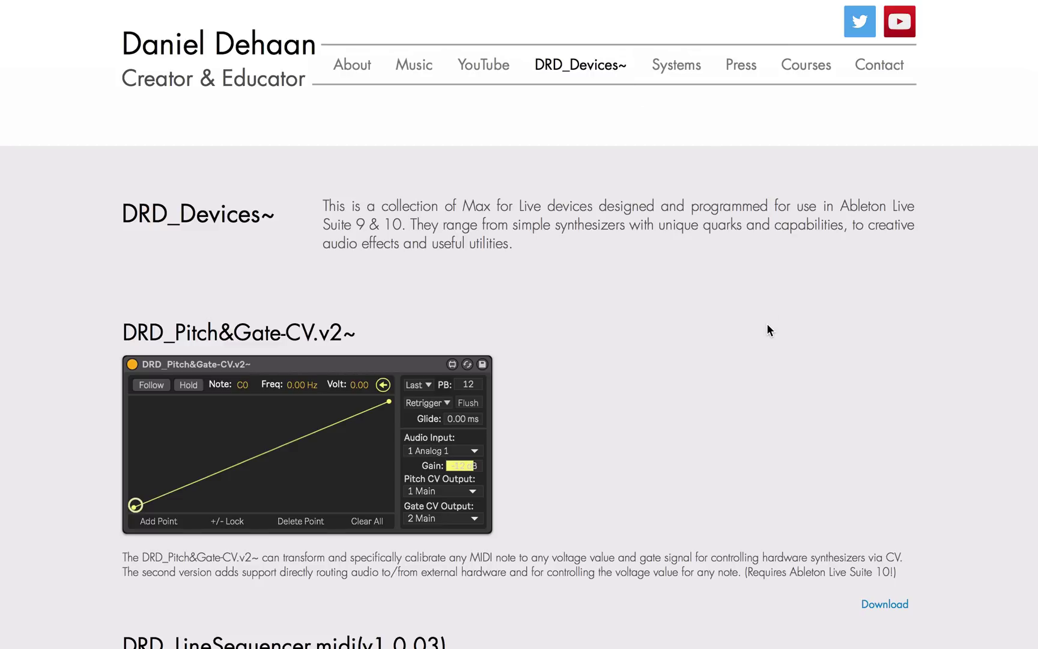
{"action": "scroll", "coordinate": [767, 340], "scroll_direction": "down", "scroll_amount": 5}
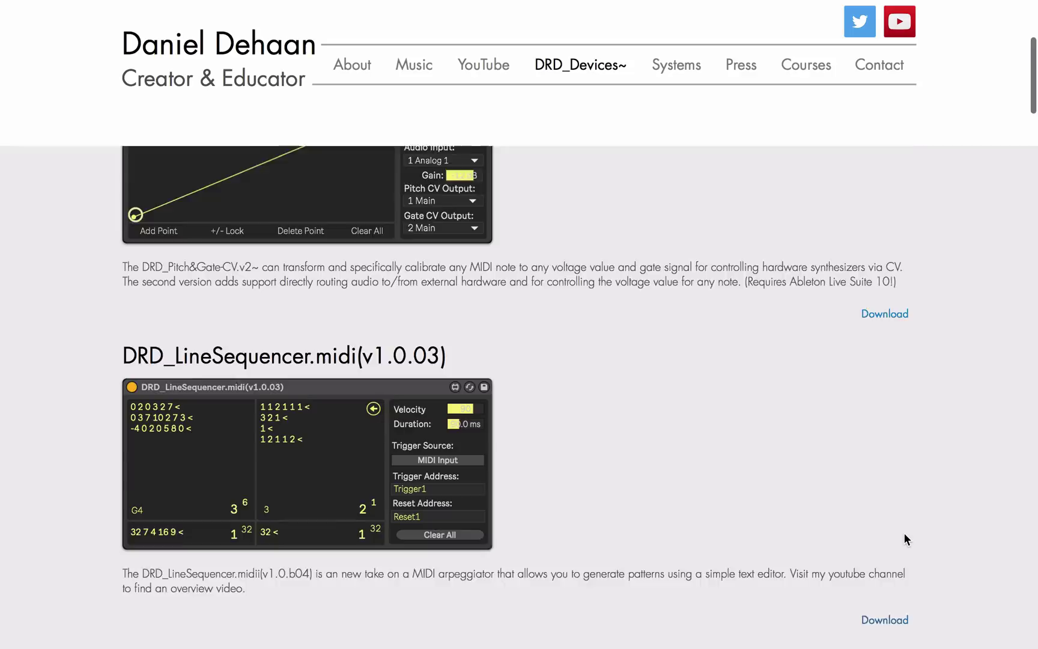
{"action": "scroll", "coordinate": [903, 532], "scroll_direction": "down", "scroll_amount": 3}
{"action": "scroll", "coordinate": [905, 534], "scroll_direction": "down", "scroll_amount": 15}
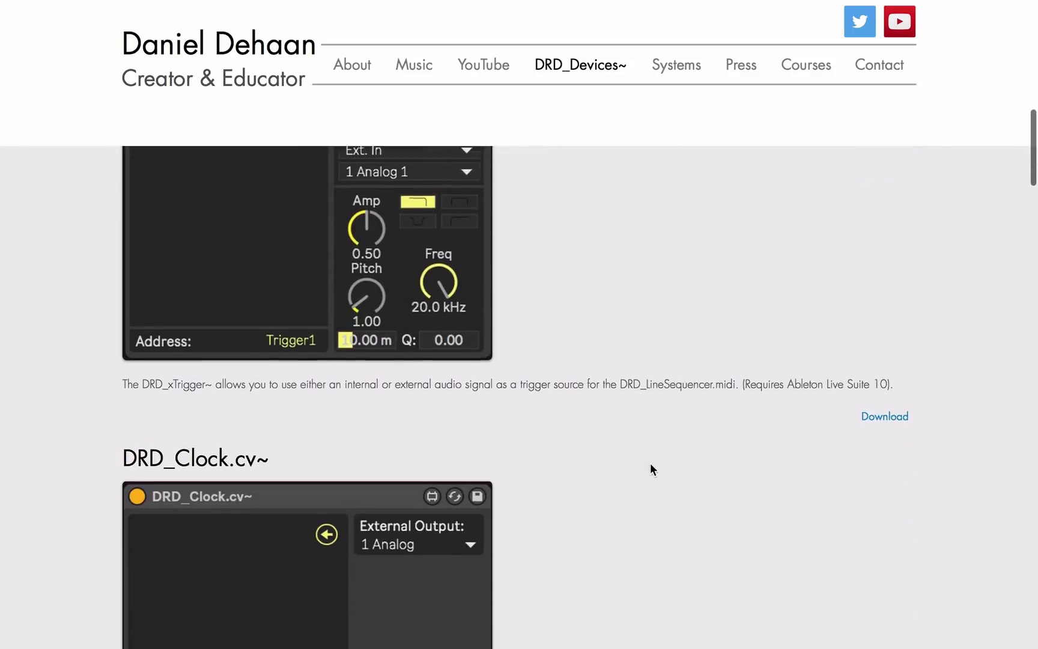
{"action": "scroll", "coordinate": [661, 484], "scroll_direction": "down", "scroll_amount": 20}
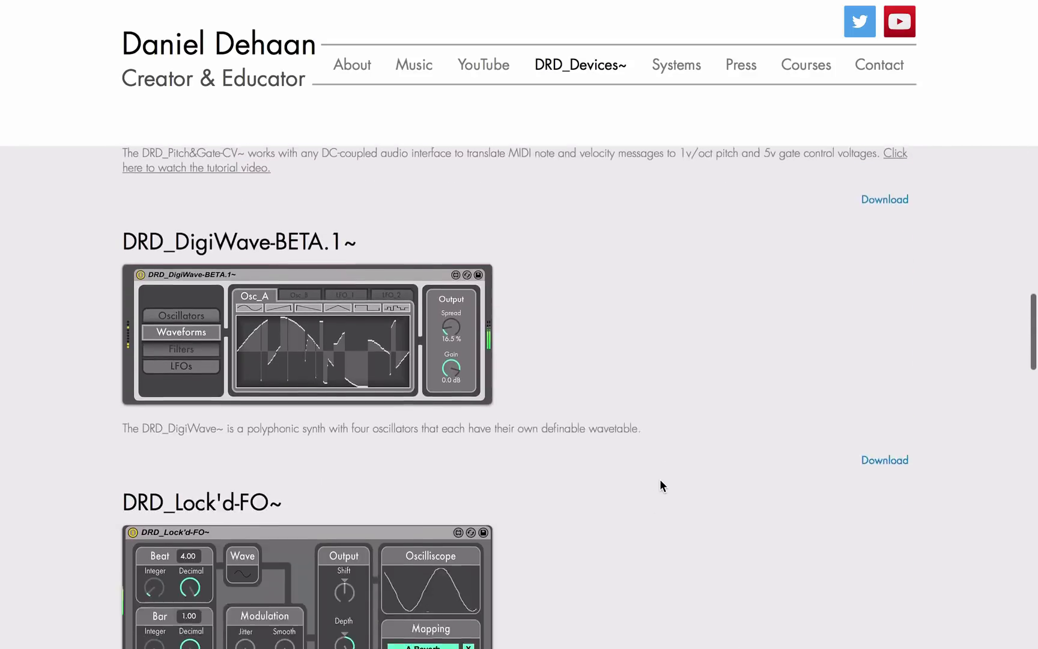
{"action": "scroll", "coordinate": [661, 485], "scroll_direction": "down", "scroll_amount": 20}
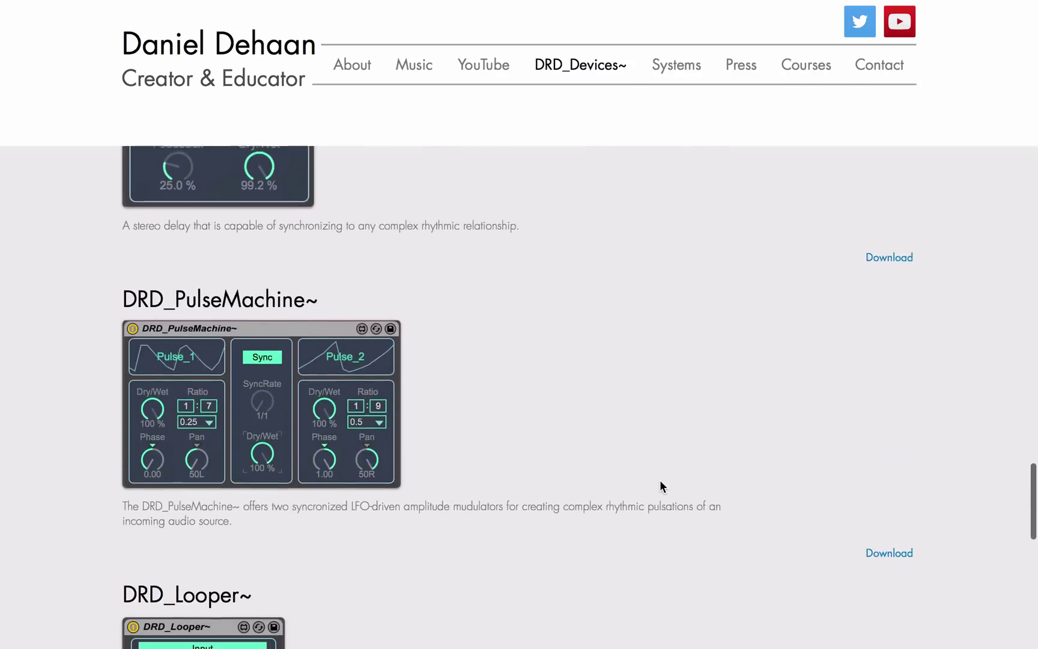
{"action": "scroll", "coordinate": [660, 480], "scroll_direction": "down", "scroll_amount": 5}
{"action": "scroll", "coordinate": [660, 481], "scroll_direction": "up", "scroll_amount": 20}
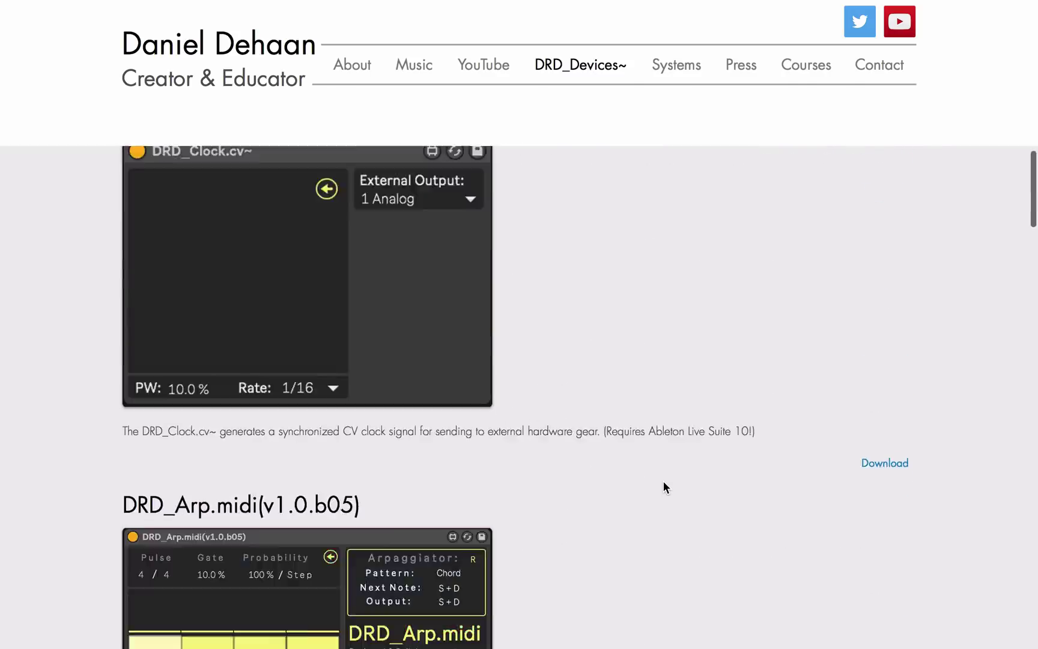
Step: Read through the LineSequencer, xTrigger and Clock sections of the devices page, then switch to Ableton Live
{"action": "scroll", "coordinate": [665, 482], "scroll_direction": "up", "scroll_amount": 10}
{"action": "scroll", "coordinate": [669, 410], "scroll_direction": "down", "scroll_amount": 2}
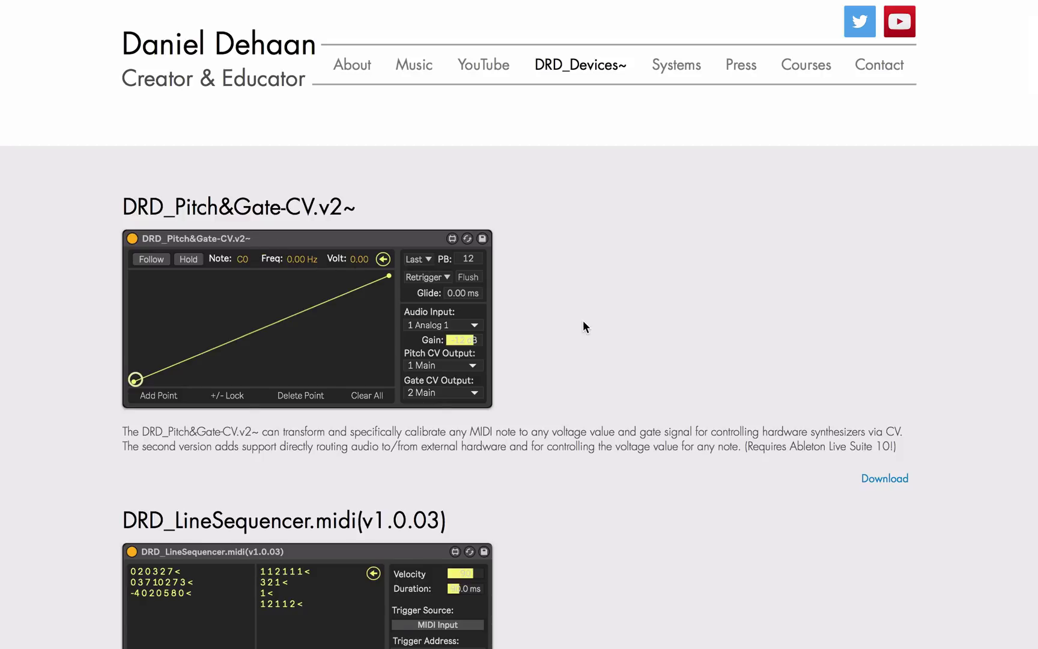
{"action": "scroll", "coordinate": [582, 327], "scroll_direction": "down", "scroll_amount": 2}
{"action": "scroll", "coordinate": [578, 332], "scroll_direction": "down", "scroll_amount": 2}
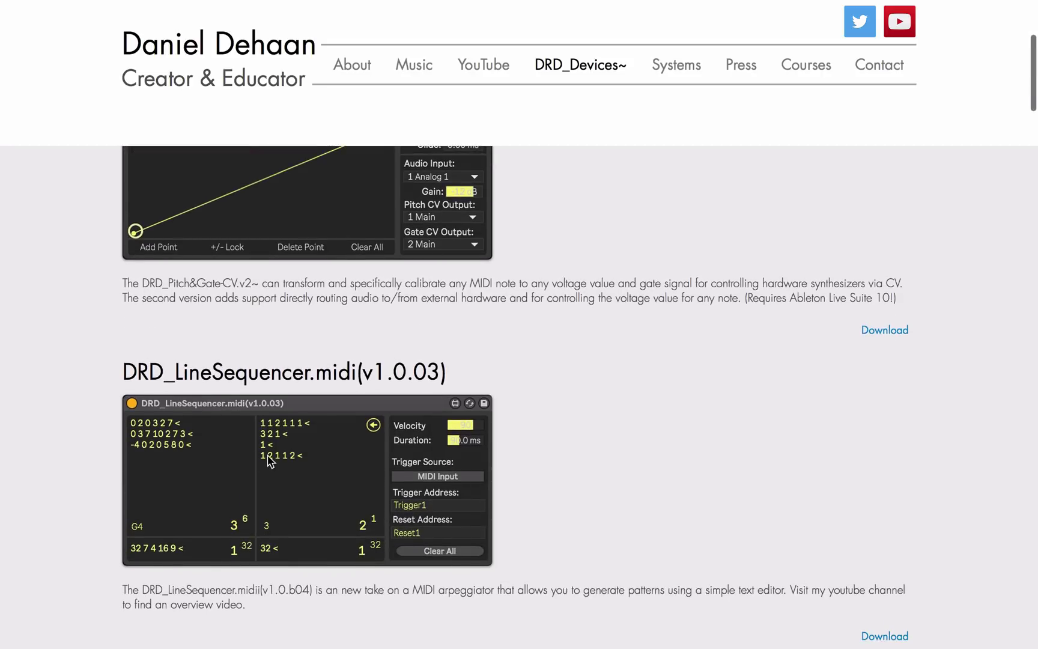
{"action": "scroll", "coordinate": [270, 461], "scroll_direction": "down", "scroll_amount": 1}
{"action": "scroll", "coordinate": [615, 489], "scroll_direction": "down", "scroll_amount": 1}
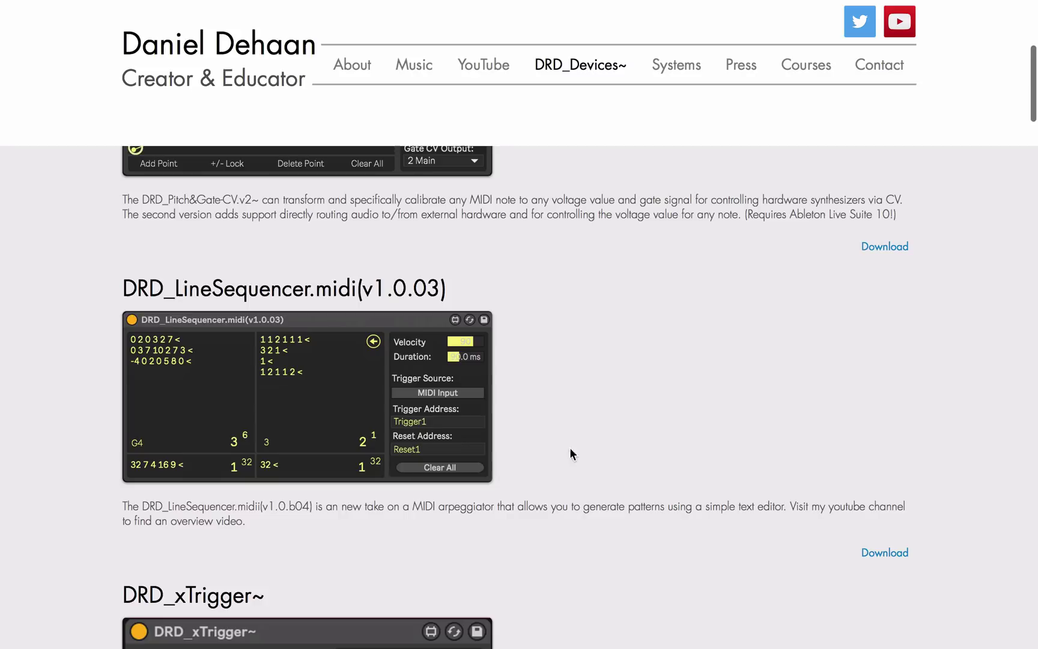
{"action": "scroll", "coordinate": [625, 428], "scroll_direction": "down", "scroll_amount": 3}
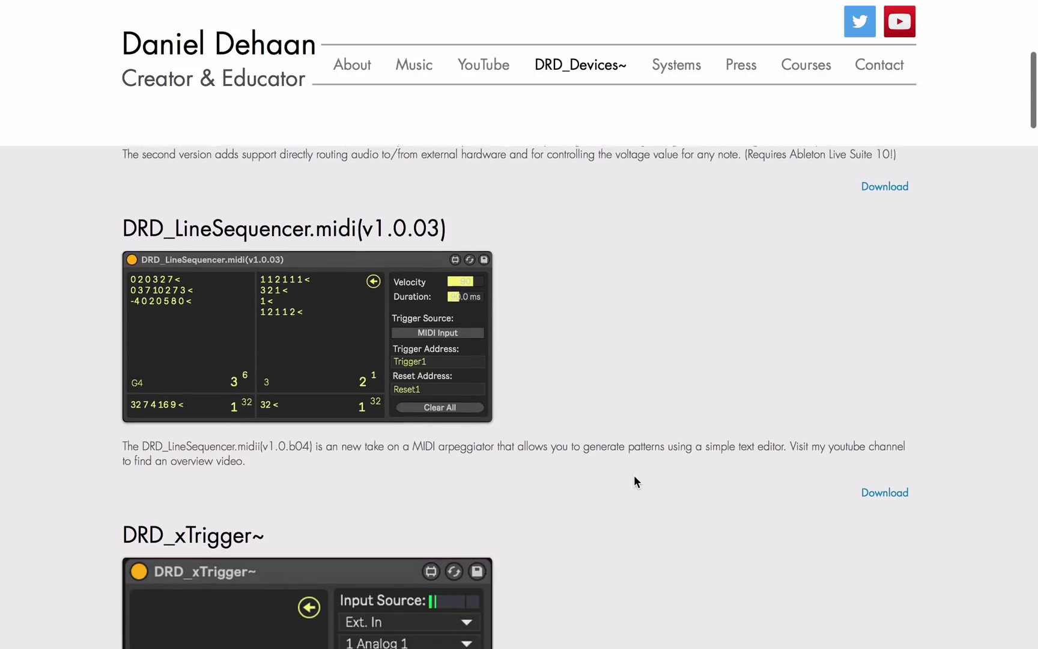
{"action": "scroll", "coordinate": [626, 494], "scroll_direction": "down", "scroll_amount": 6}
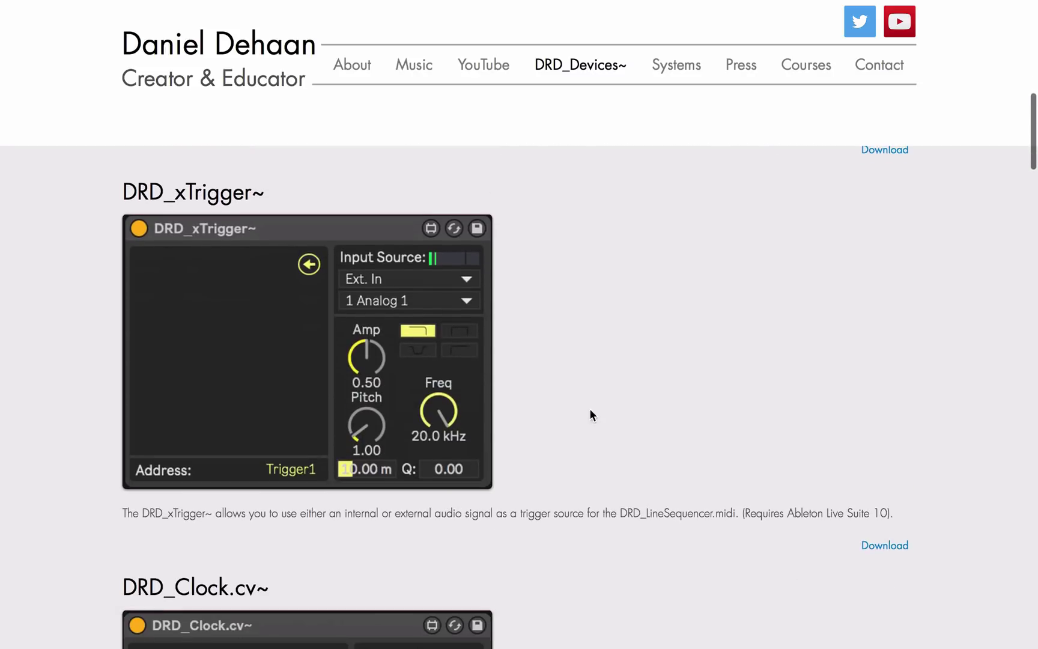
{"action": "scroll", "coordinate": [312, 318], "scroll_direction": "up", "scroll_amount": 8}
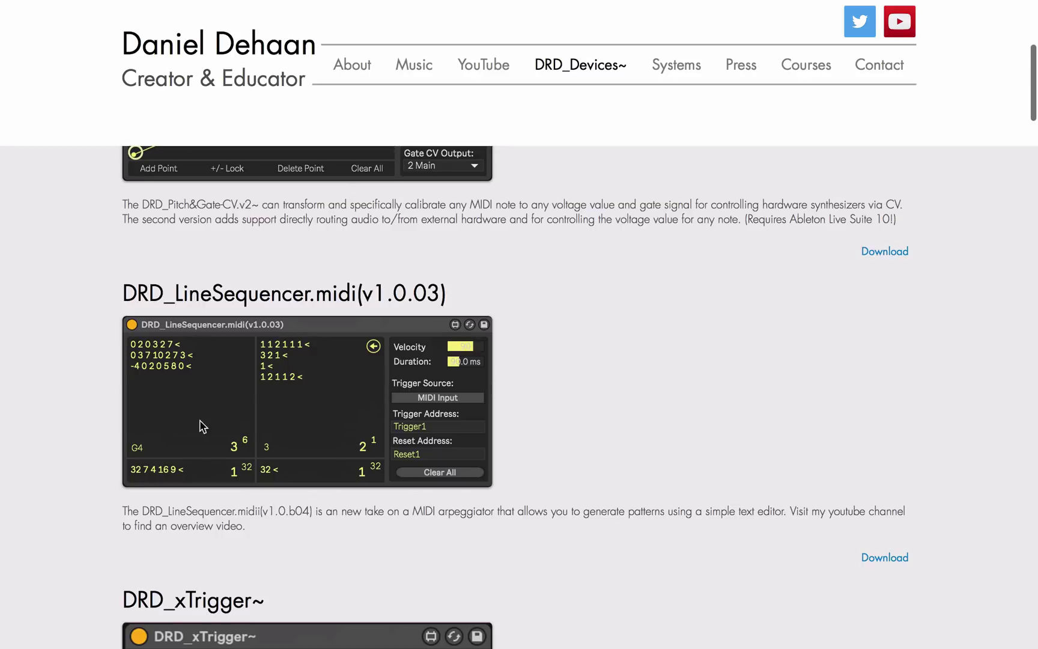
{"action": "scroll", "coordinate": [287, 448], "scroll_direction": "down", "scroll_amount": 4}
{"action": "scroll", "coordinate": [289, 456], "scroll_direction": "down", "scroll_amount": 4}
{"action": "scroll", "coordinate": [568, 462], "scroll_direction": "down", "scroll_amount": 6}
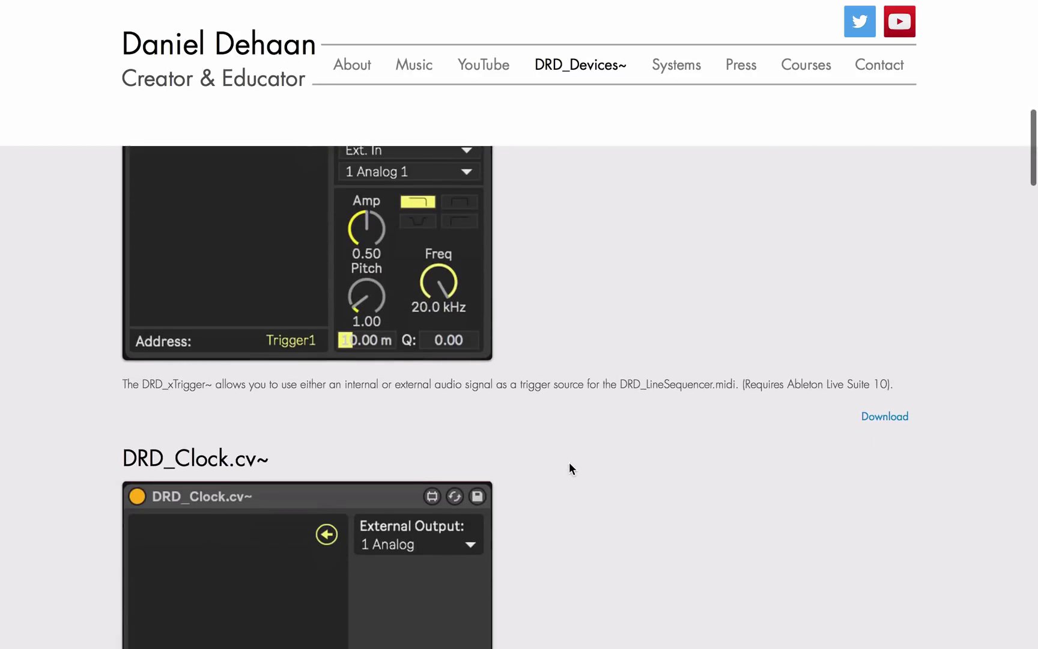
{"action": "scroll", "coordinate": [462, 507], "scroll_direction": "down", "scroll_amount": 1}
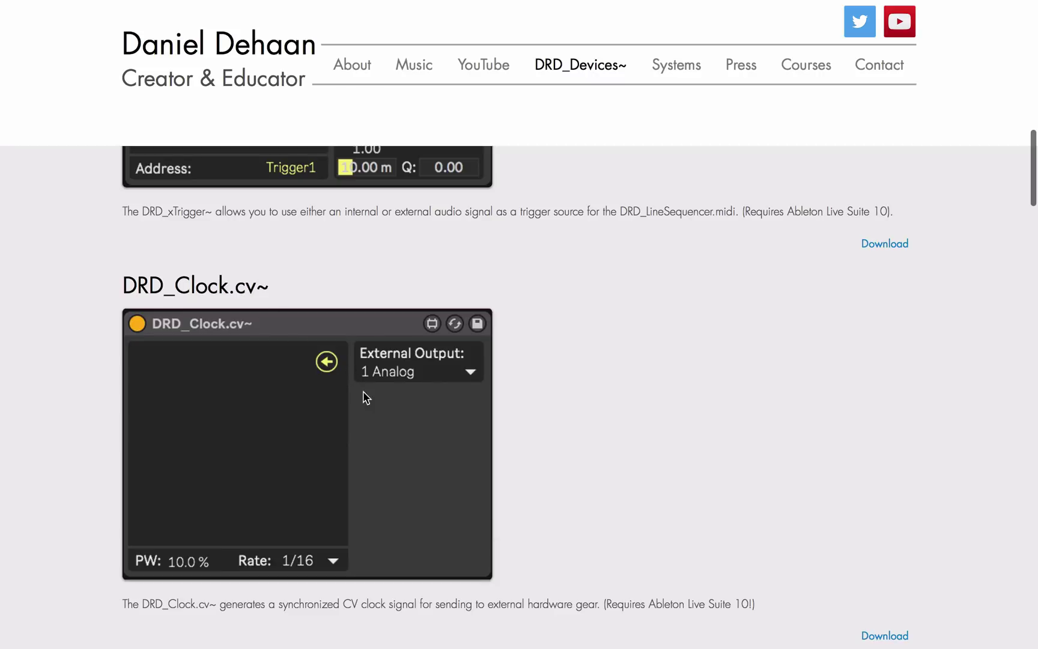
{"action": "scroll", "coordinate": [407, 443], "scroll_direction": "down", "scroll_amount": 6}
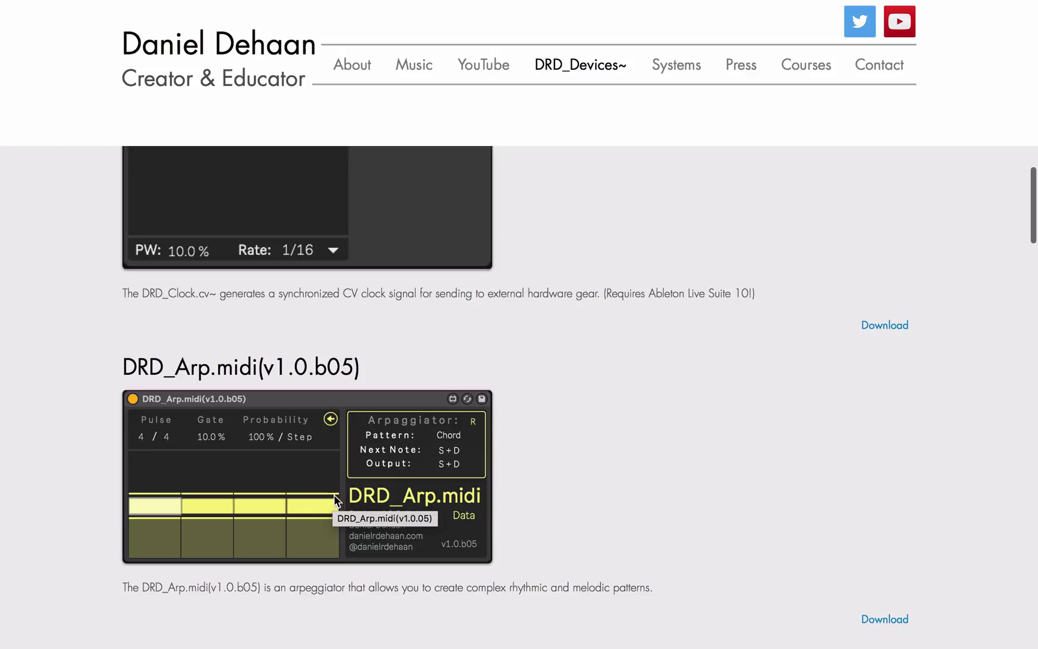
{"action": "scroll", "coordinate": [363, 503], "scroll_direction": "down", "scroll_amount": 2}
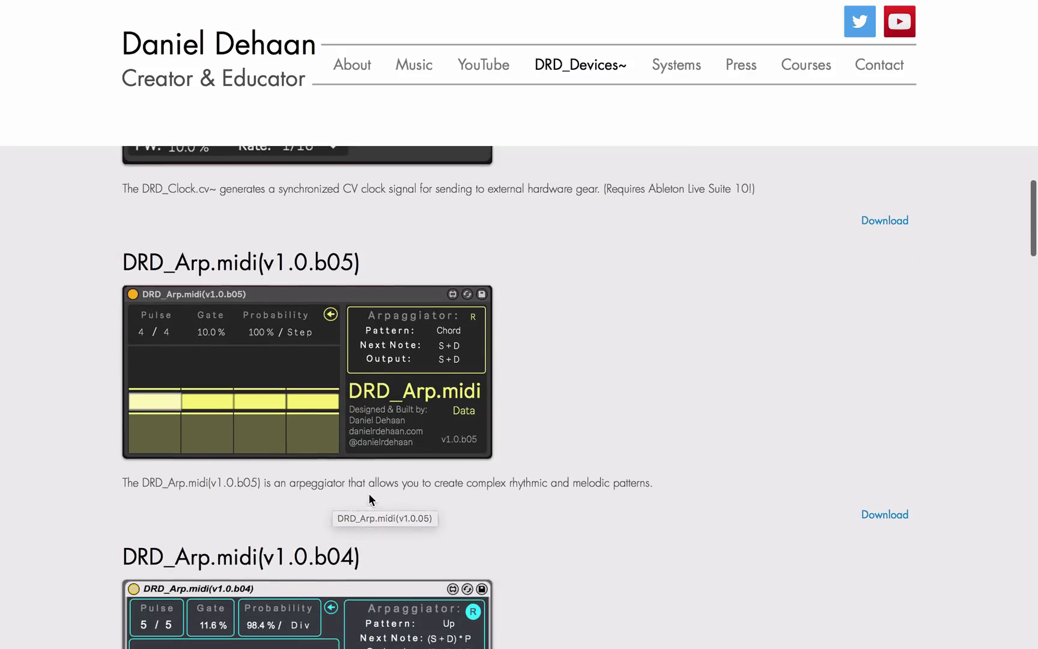
{"action": "scroll", "coordinate": [368, 500], "scroll_direction": "up", "scroll_amount": 12}
{"action": "scroll", "coordinate": [372, 407], "scroll_direction": "up", "scroll_amount": 13}
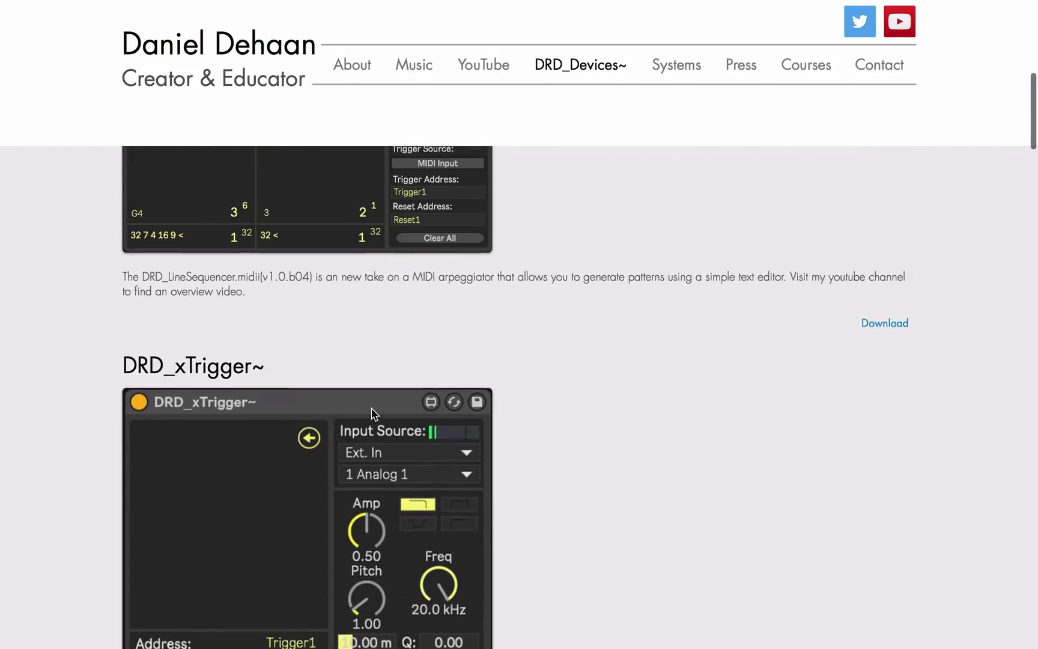
{"action": "scroll", "coordinate": [374, 411], "scroll_direction": "up", "scroll_amount": 3}
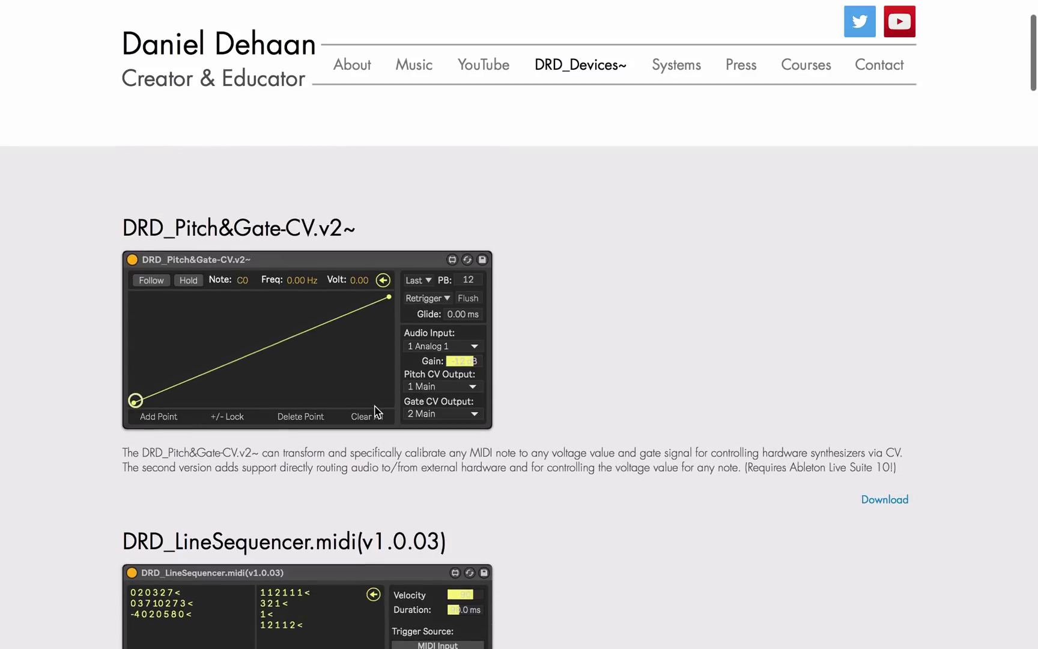
{"action": "scroll", "coordinate": [485, 436], "scroll_direction": "down", "scroll_amount": 5}
{"action": "scroll", "coordinate": [524, 436], "scroll_direction": "down", "scroll_amount": 2}
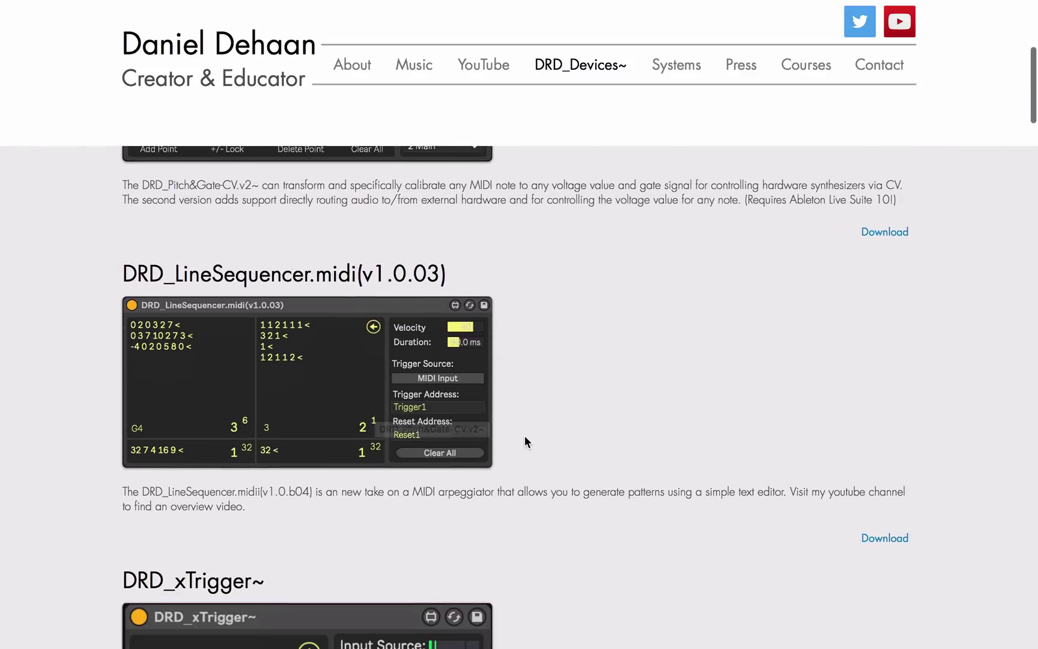
{"action": "scroll", "coordinate": [526, 435], "scroll_direction": "up", "scroll_amount": 8}
{"action": "scroll", "coordinate": [534, 450], "scroll_direction": "down", "scroll_amount": 1}
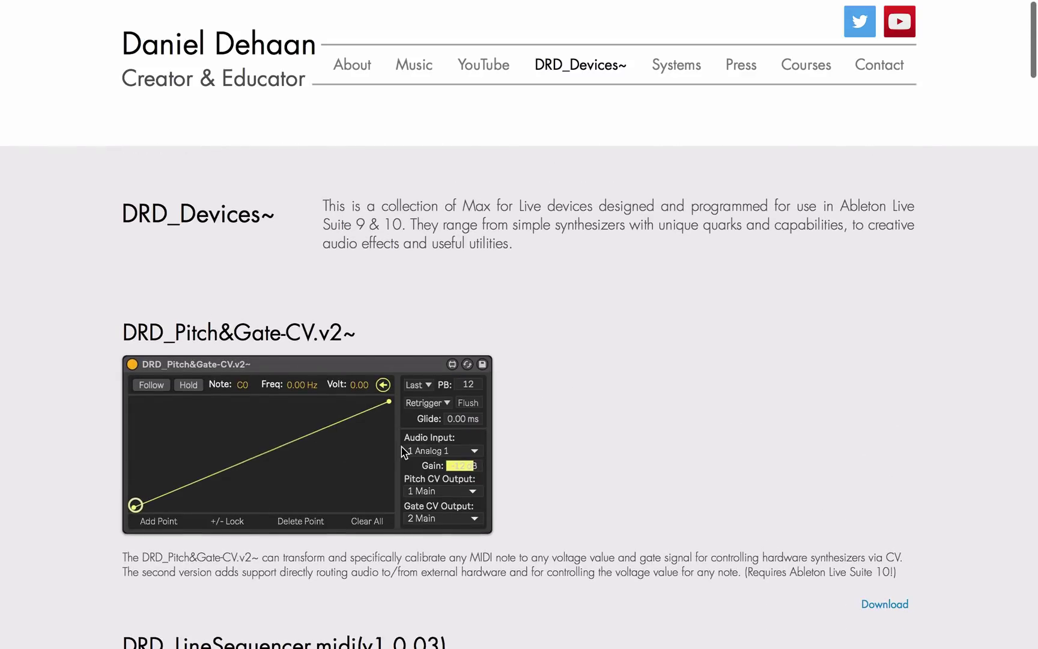
{"action": "scroll", "coordinate": [393, 448], "scroll_direction": "down", "scroll_amount": 6}
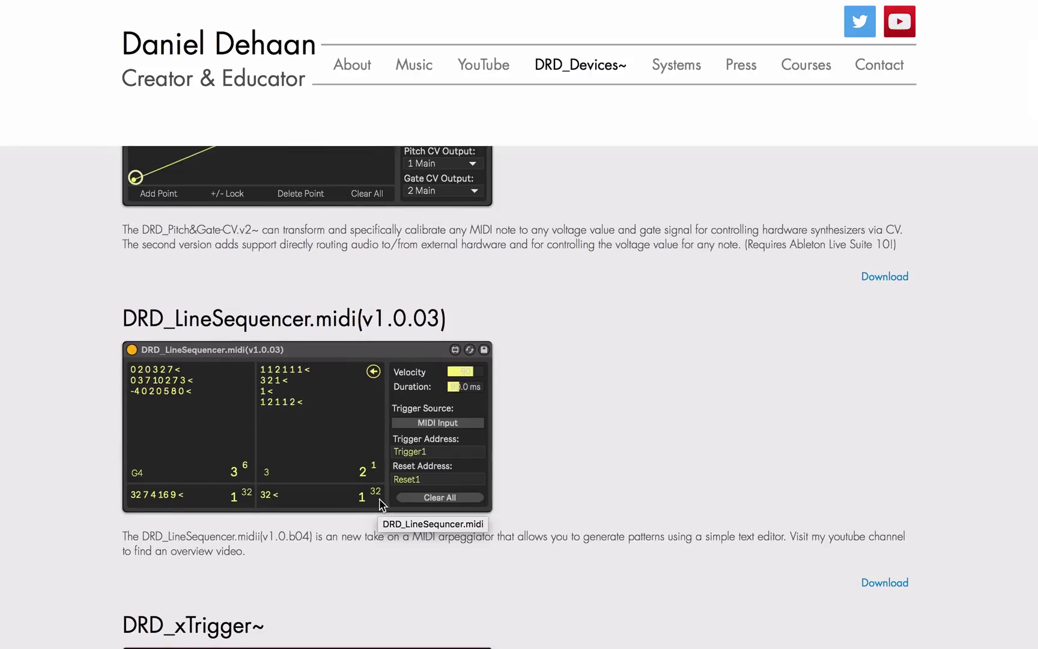
{"action": "scroll", "coordinate": [382, 503], "scroll_direction": "up", "scroll_amount": 5}
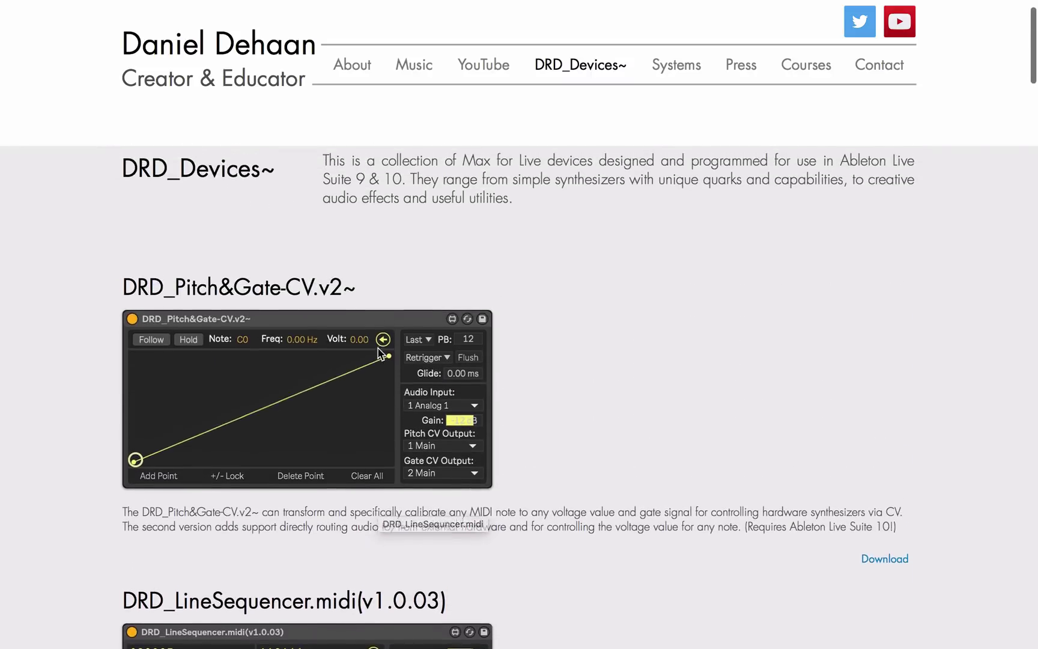
{"action": "scroll", "coordinate": [475, 430], "scroll_direction": "down", "scroll_amount": 3}
{"action": "scroll", "coordinate": [479, 439], "scroll_direction": "down", "scroll_amount": 12}
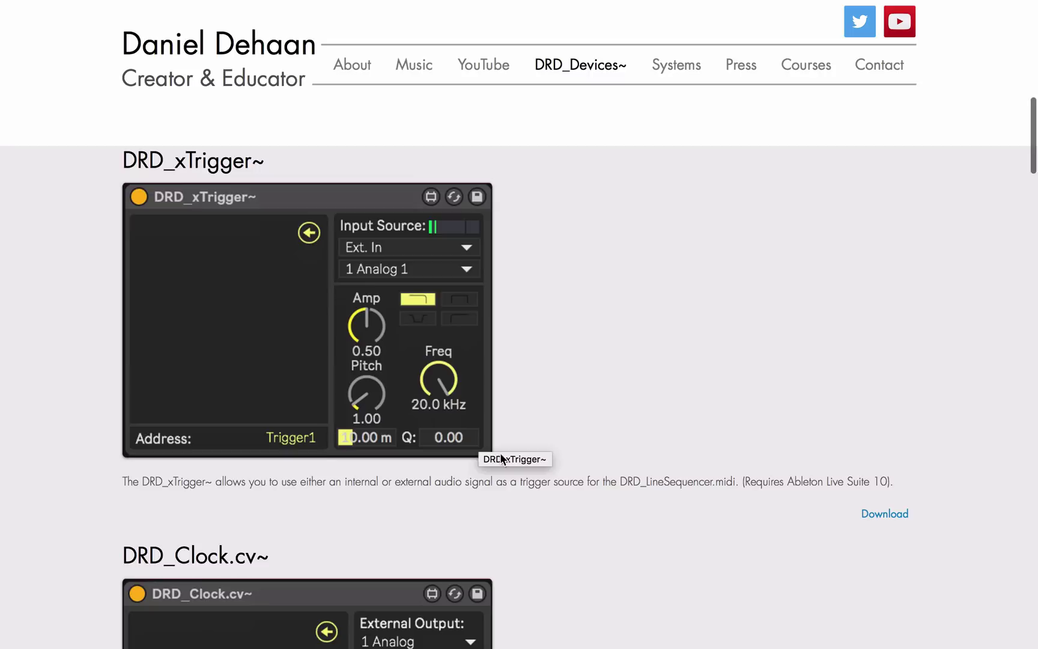
{"action": "scroll", "coordinate": [563, 493], "scroll_direction": "down", "scroll_amount": 3}
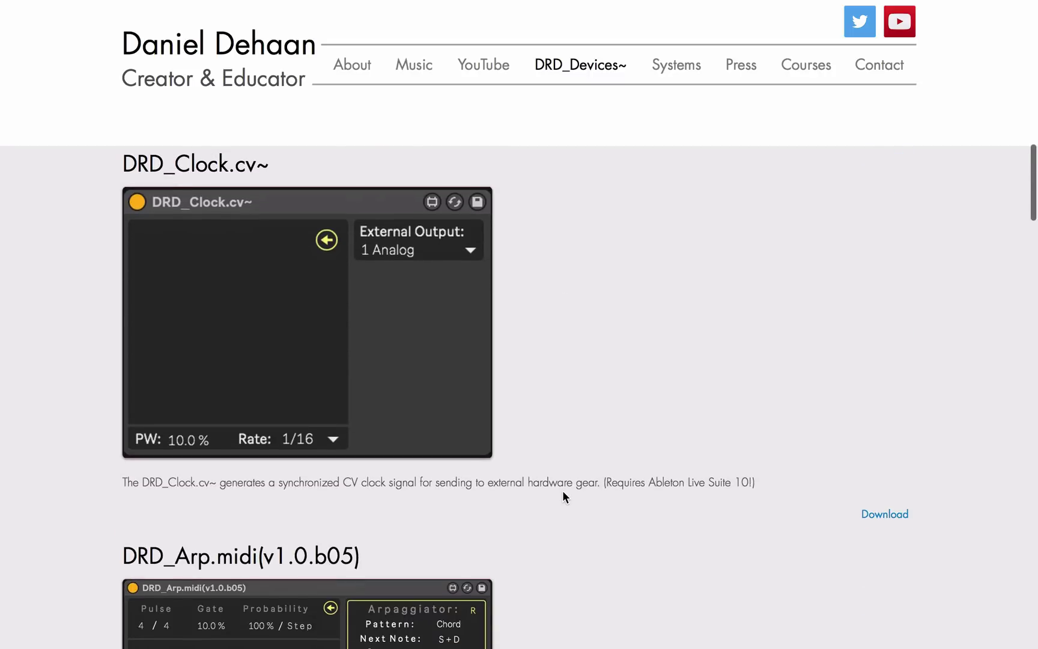
{"action": "key", "text": "super+Tab"}
{"action": "key", "text": "super+Tab"}
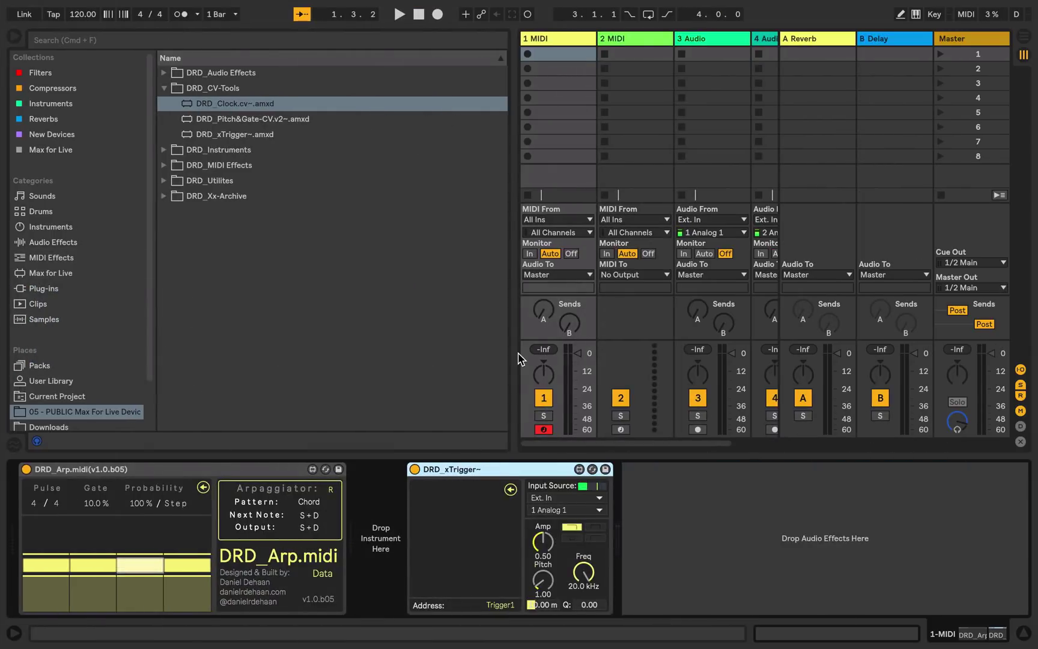
Step: Replace DRD_xTrigger~ and DRD_Arp.midi on track 1 with a Wavetable synth and play a test note
{"action": "key", "text": "Delete"}
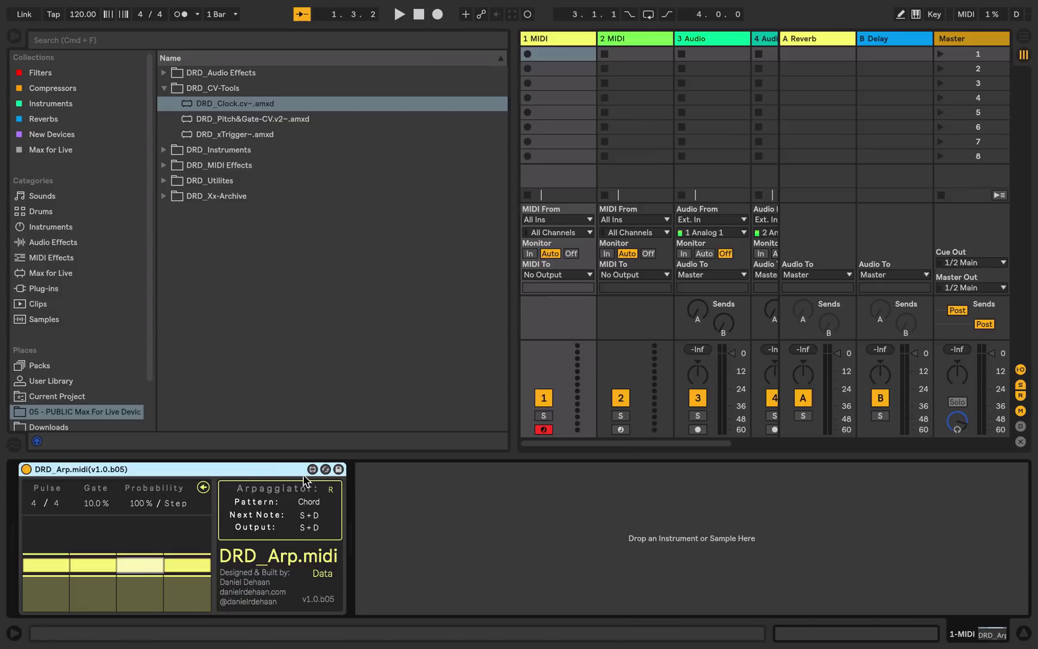
{"action": "key", "text": "Delete"}
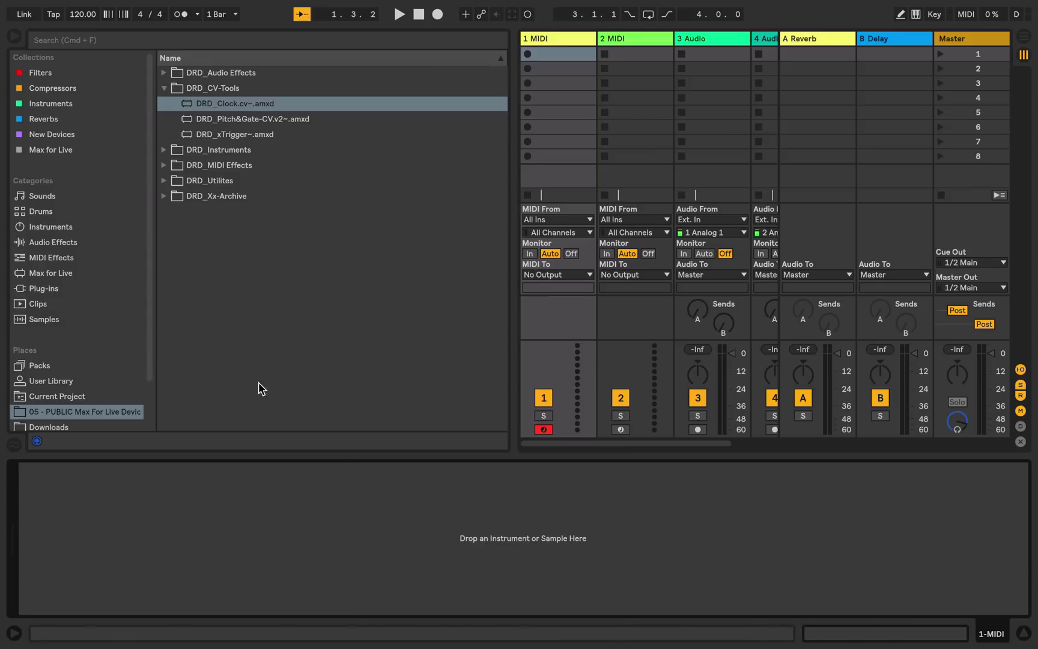
{"action": "left_click", "coordinate": [556, 39]}
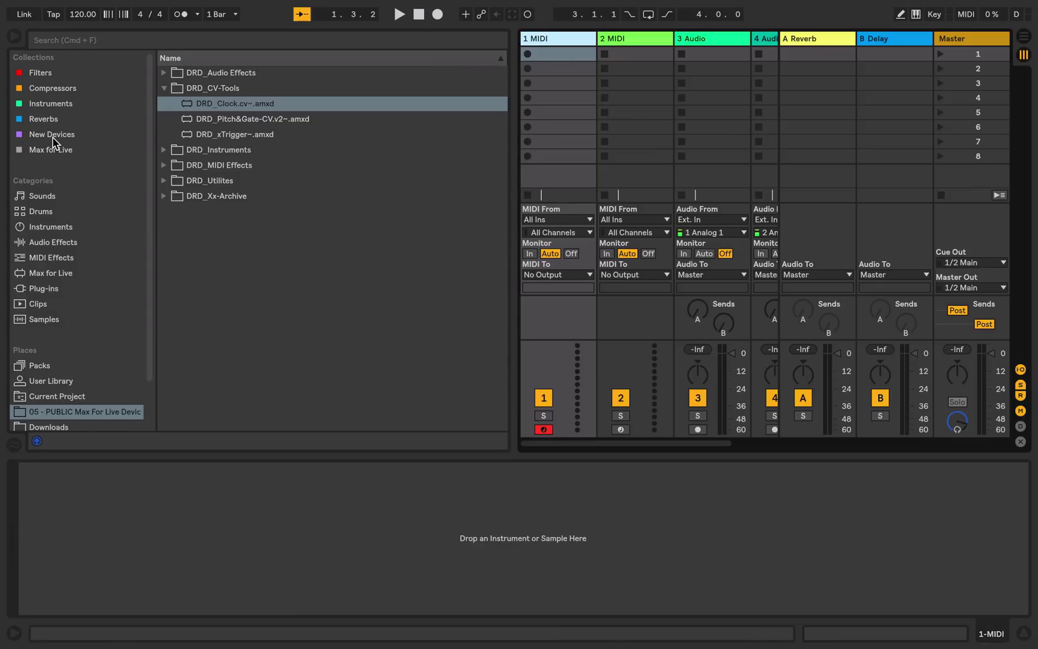
{"action": "left_click", "coordinate": [52, 134]}
{"action": "left_click_drag", "start_coordinate": [216, 119], "coordinate": [217, 531]}
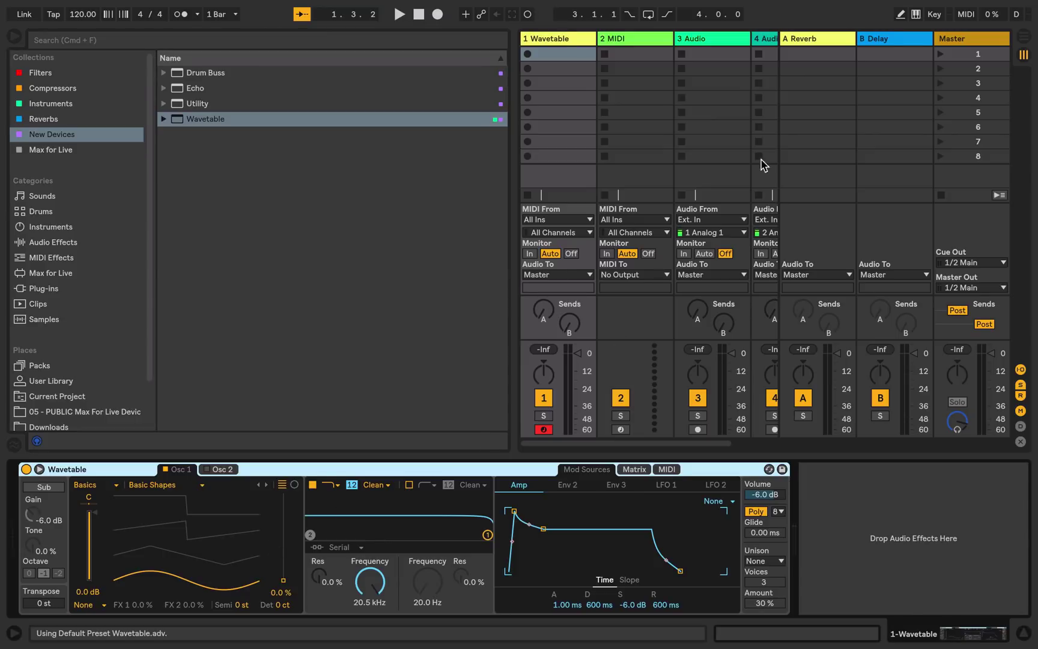
{"action": "left_click", "coordinate": [916, 15]}
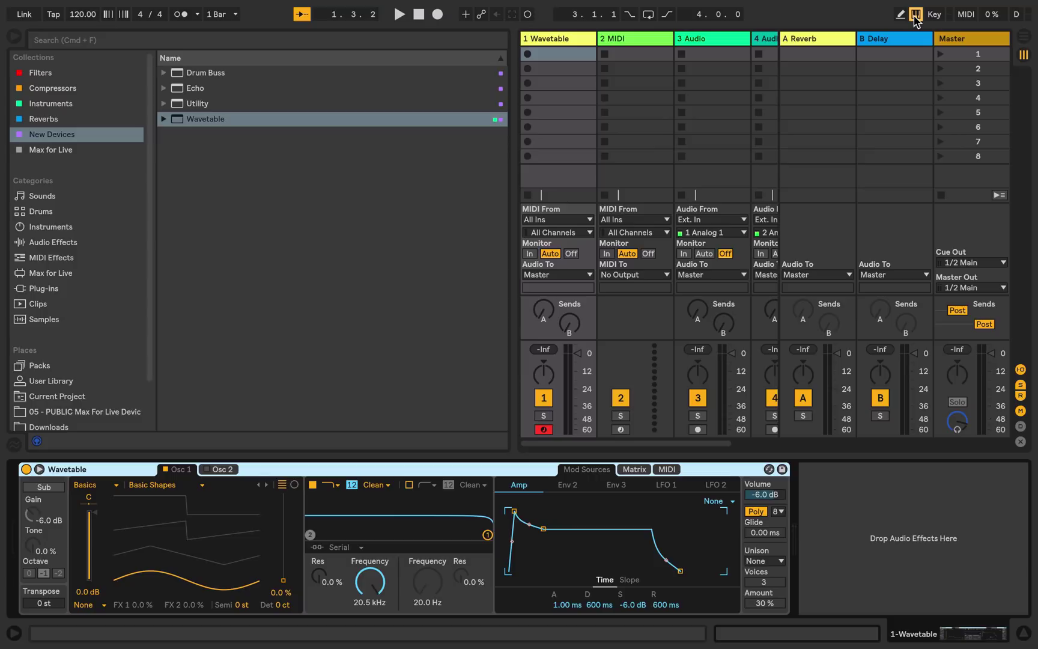
{"action": "key", "text": "super+alt+b"}
{"action": "key", "text": "a"}
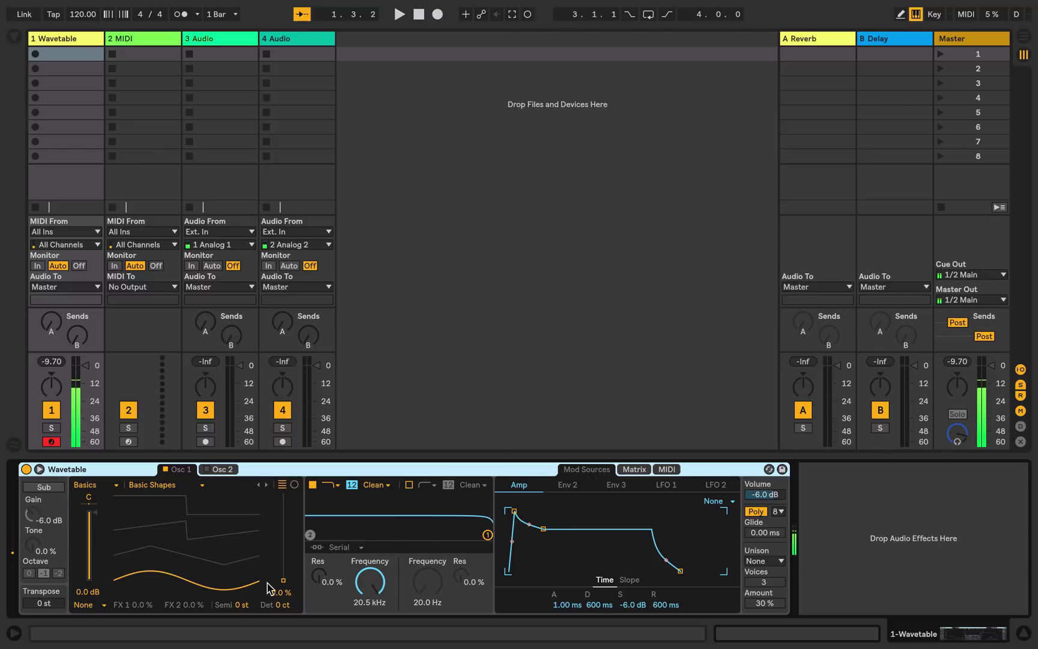
Step: Set Wavetable position 27 %, Shimmer unison with 4 voices and 1.37 s release, then fold it
{"action": "left_click_drag", "start_coordinate": [271, 581], "coordinate": [272, 562]}
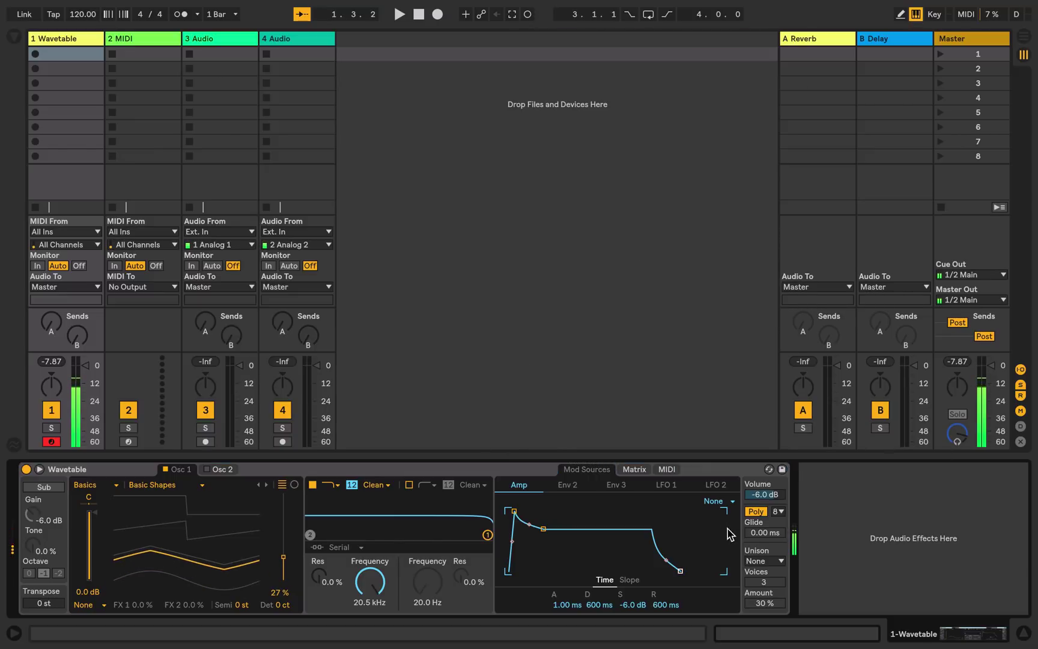
{"action": "left_click", "coordinate": [763, 560]}
{"action": "left_click", "coordinate": [764, 502]}
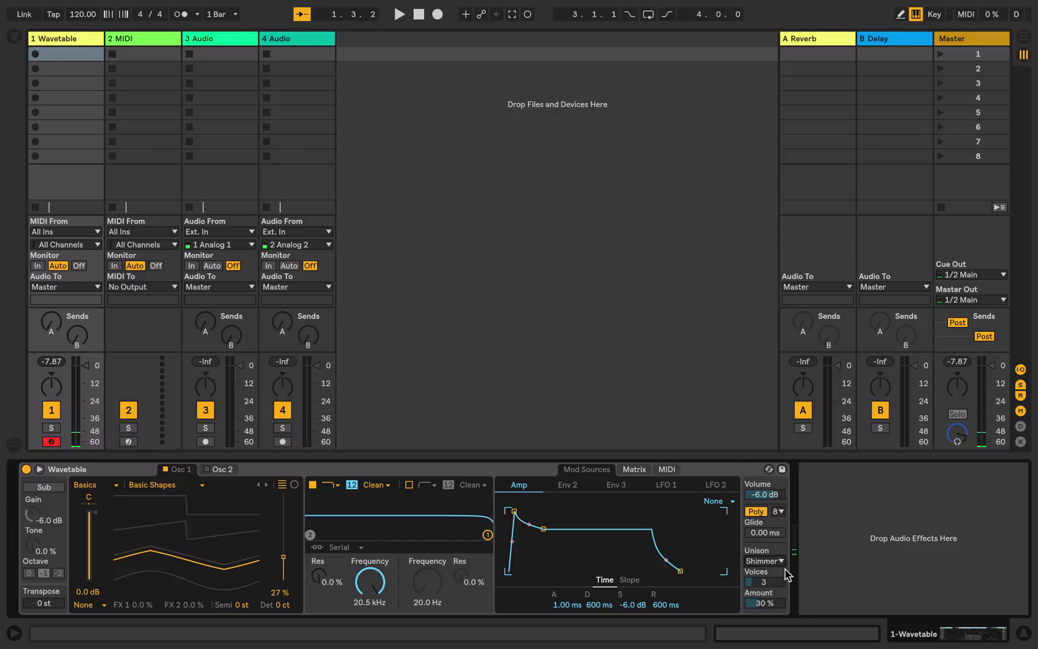
{"action": "left_click_drag", "start_coordinate": [765, 586], "coordinate": [765, 626]}
{"action": "left_click_drag", "start_coordinate": [680, 570], "coordinate": [688, 572]}
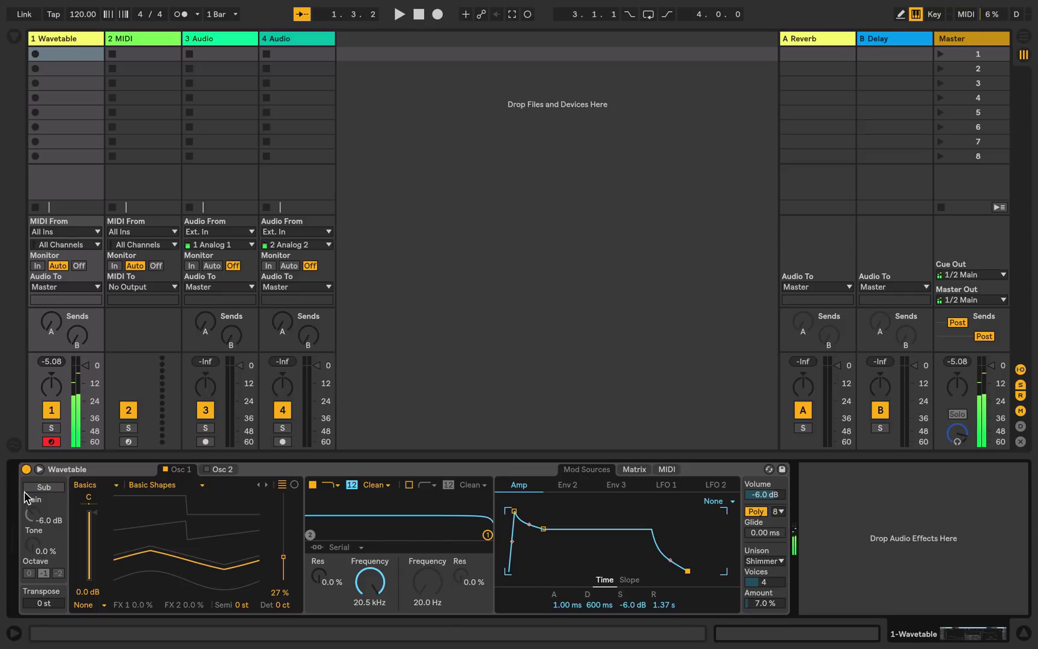
{"action": "left_click", "coordinate": [83, 470]}
{"action": "double_click", "coordinate": [82, 470]}
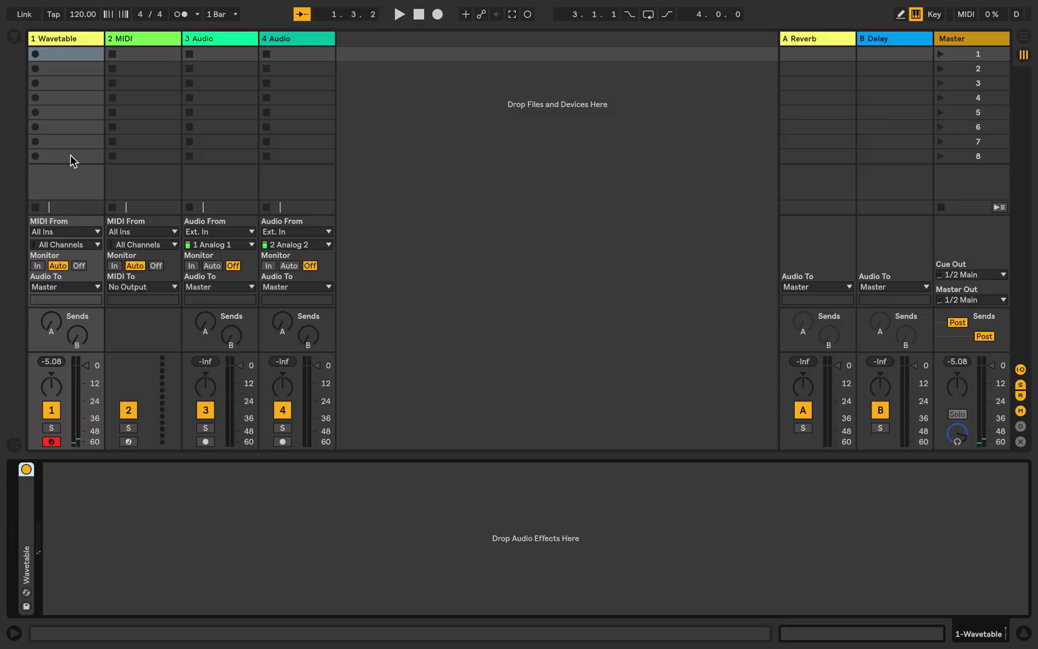
Step: Load DRD_LineSequencer.midi(v1.0.03) from the DRD_MIDI Effects folder onto track 1 ahead of Wavetable
{"action": "left_click", "coordinate": [14, 38]}
{"action": "scroll", "coordinate": [96, 361], "scroll_direction": "down", "scroll_amount": 3}
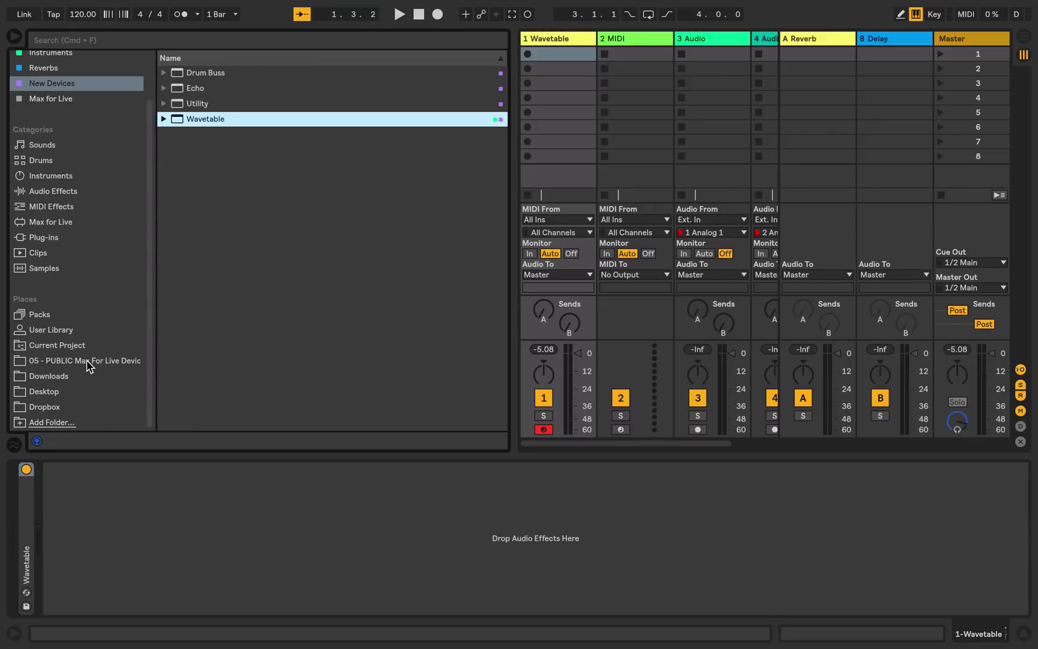
{"action": "left_click", "coordinate": [90, 362]}
{"action": "left_click", "coordinate": [163, 88]}
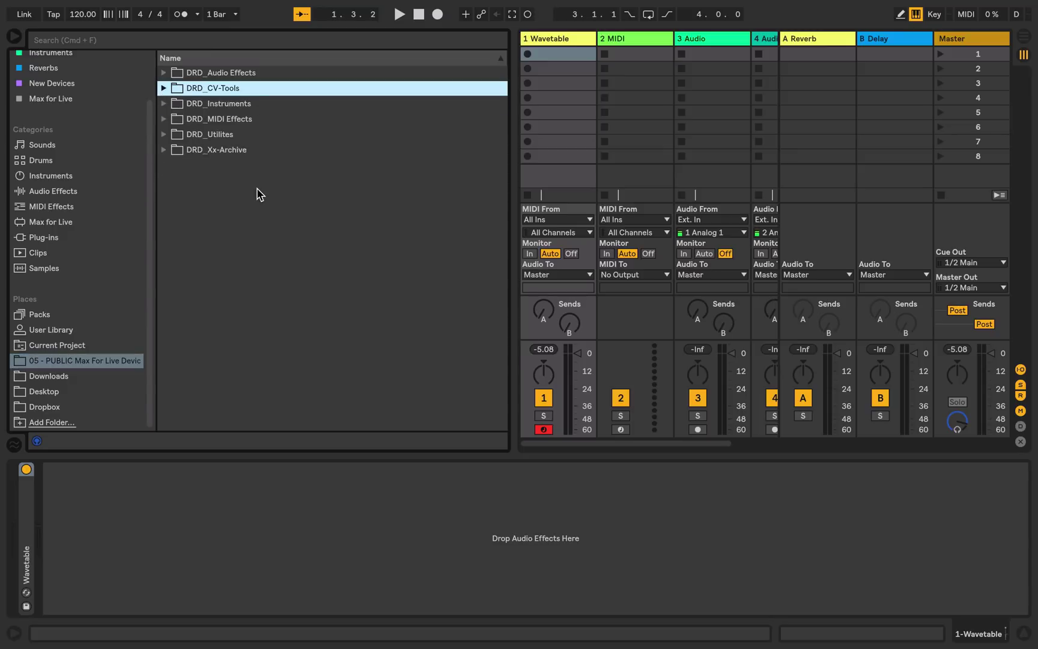
{"action": "left_click", "coordinate": [163, 119]}
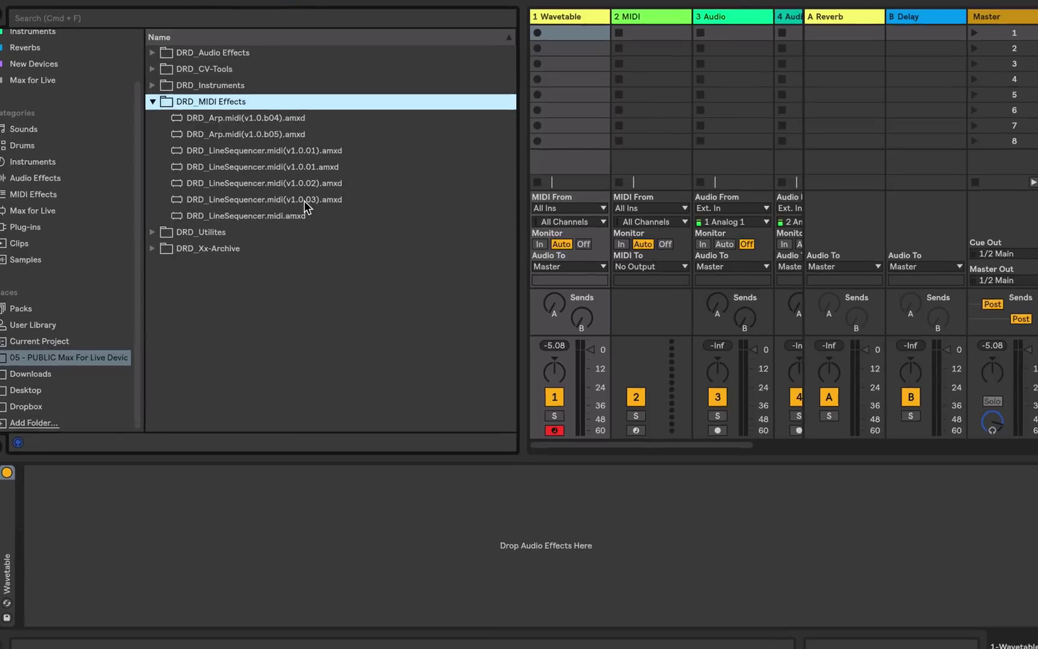
{"action": "left_click", "coordinate": [306, 211]}
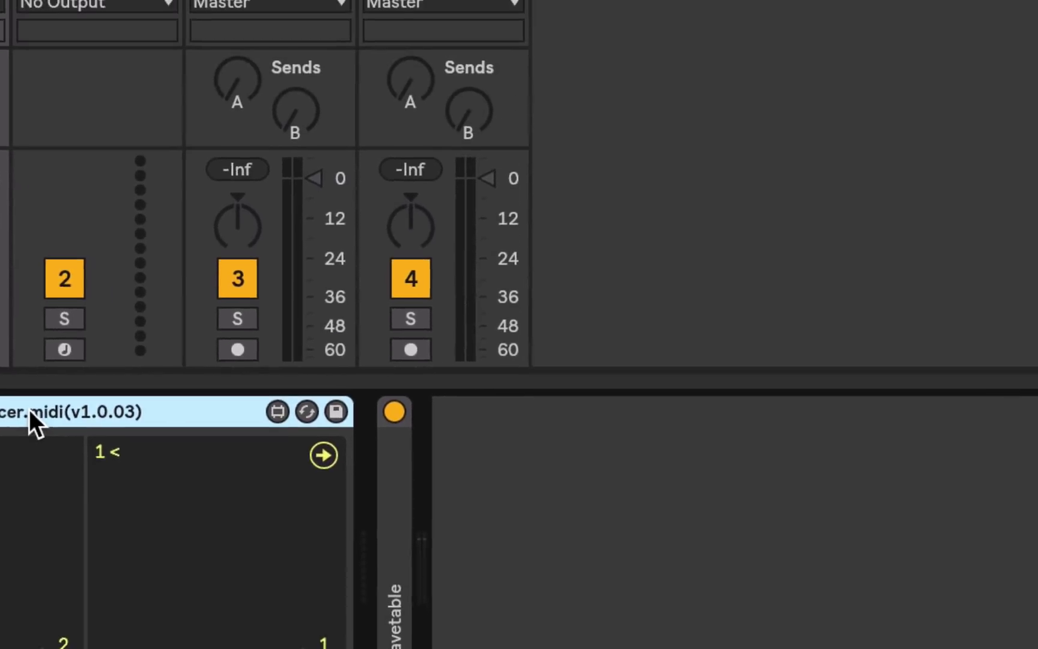
Step: Create a clip in slot 1 and draw four sixteenth-note C3s across the first beat
{"action": "double_click", "coordinate": [55, 42]}
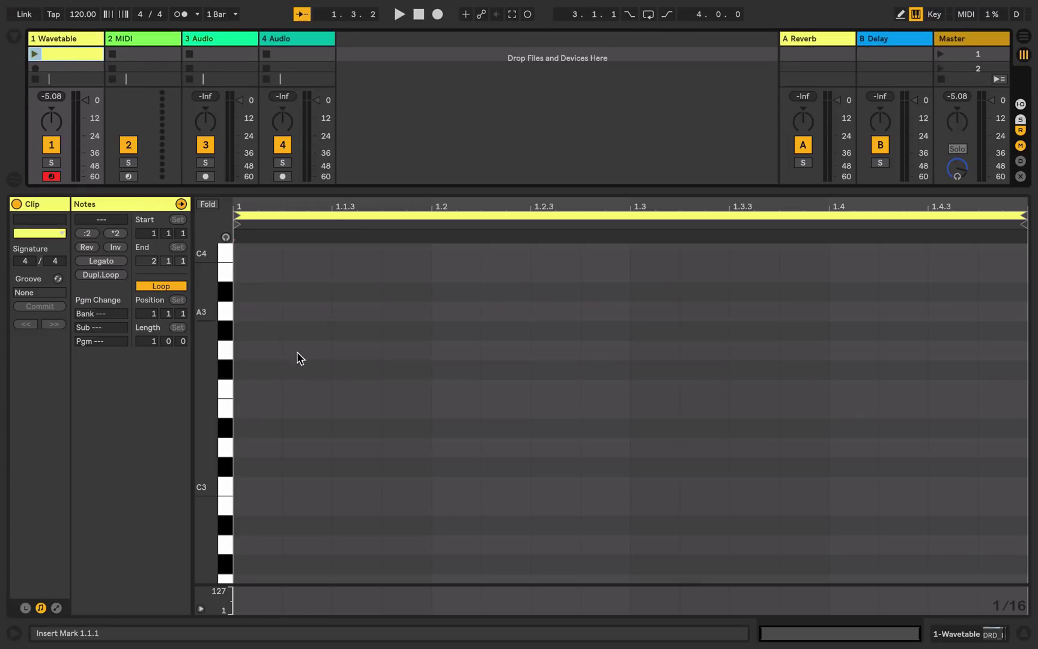
{"action": "double_click", "coordinate": [256, 486]}
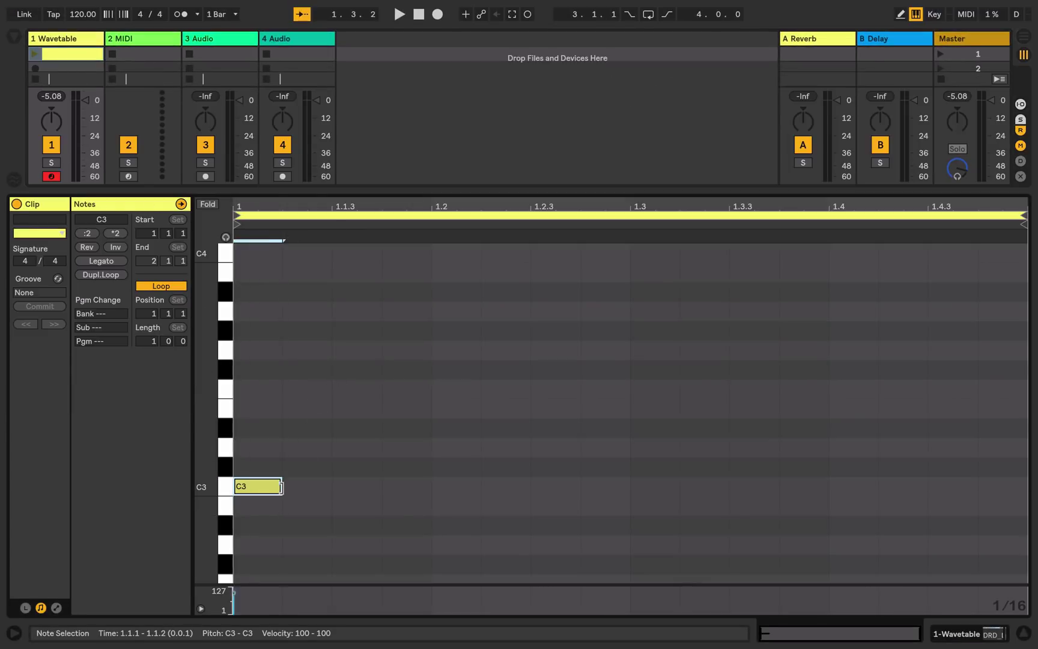
{"action": "double_click", "coordinate": [303, 488]}
{"action": "double_click", "coordinate": [360, 486]}
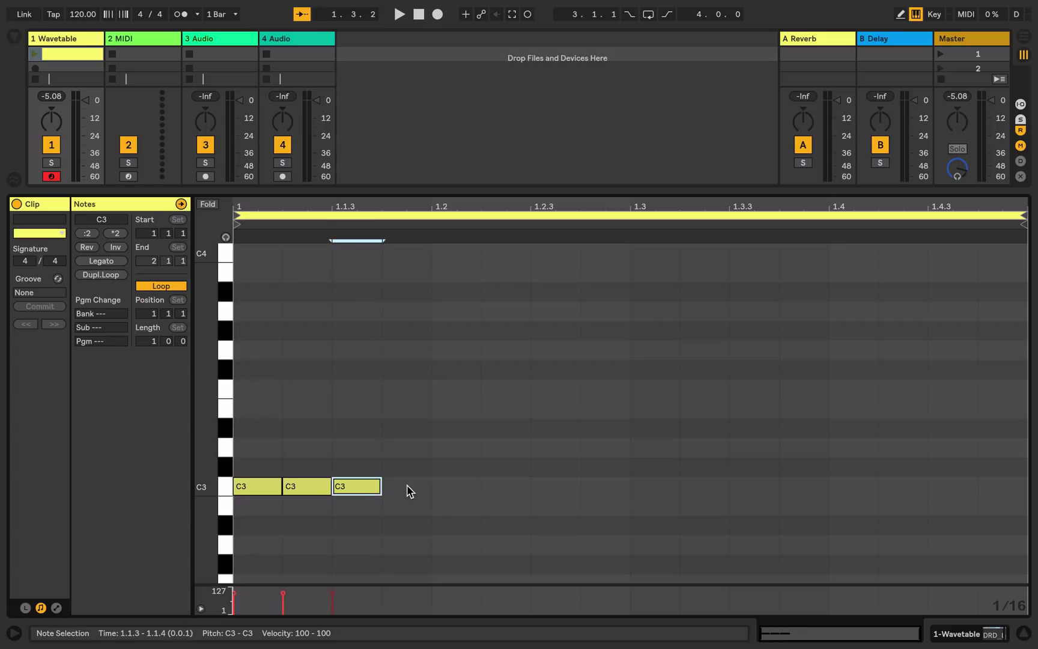
{"action": "double_click", "coordinate": [407, 486]}
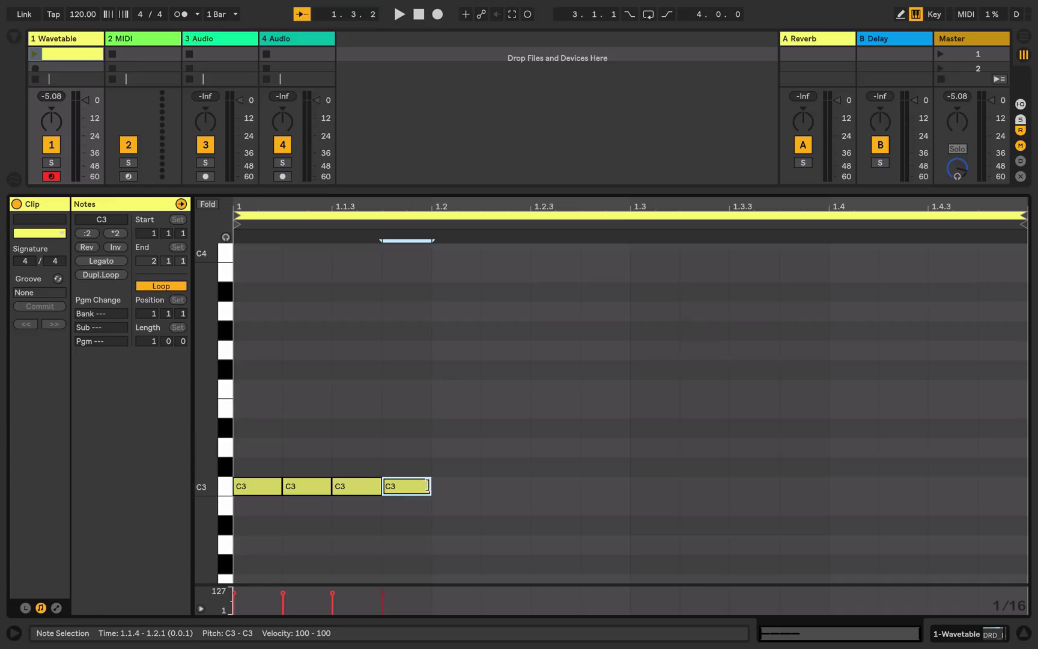
Step: Copy the four C3 notes forward so sixteenth notes fill the bar
{"action": "left_click_drag", "start_coordinate": [247, 444], "coordinate": [403, 497]}
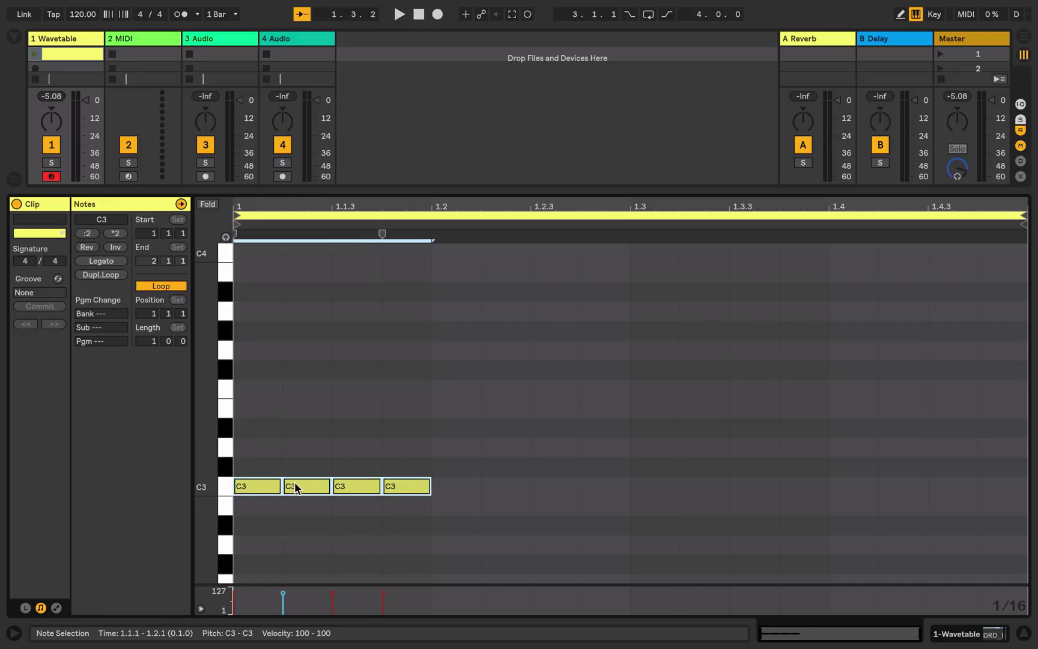
{"action": "left_click_drag", "start_coordinate": [291, 487], "coordinate": [862, 494]}
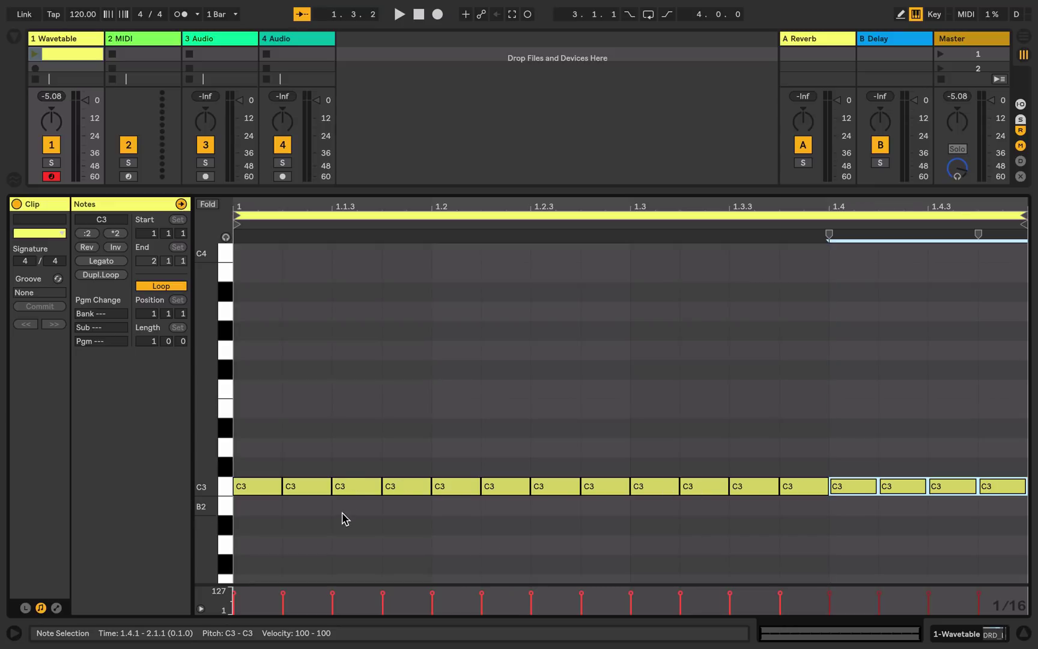
{"action": "left_click", "coordinate": [410, 419]}
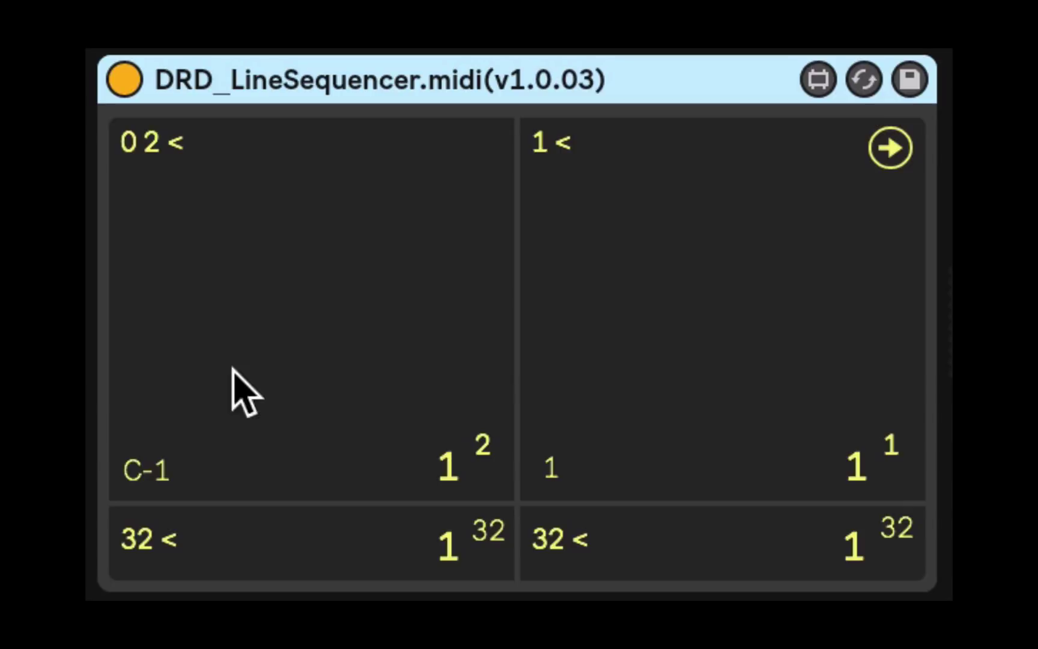
{"action": "left_click", "coordinate": [889, 147]}
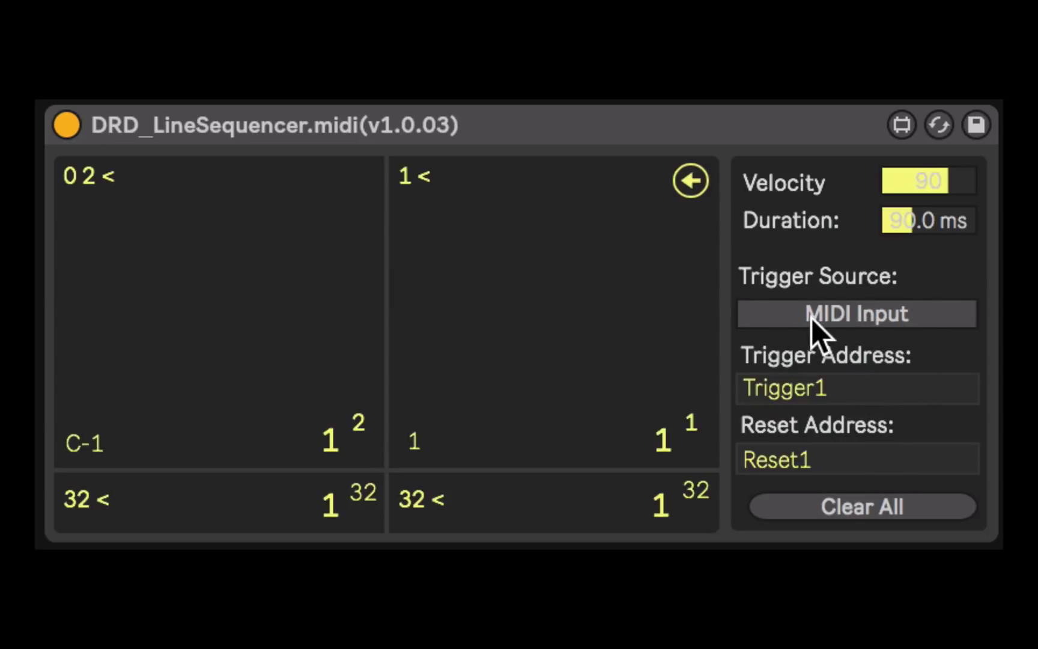
{"action": "left_click", "coordinate": [906, 320]}
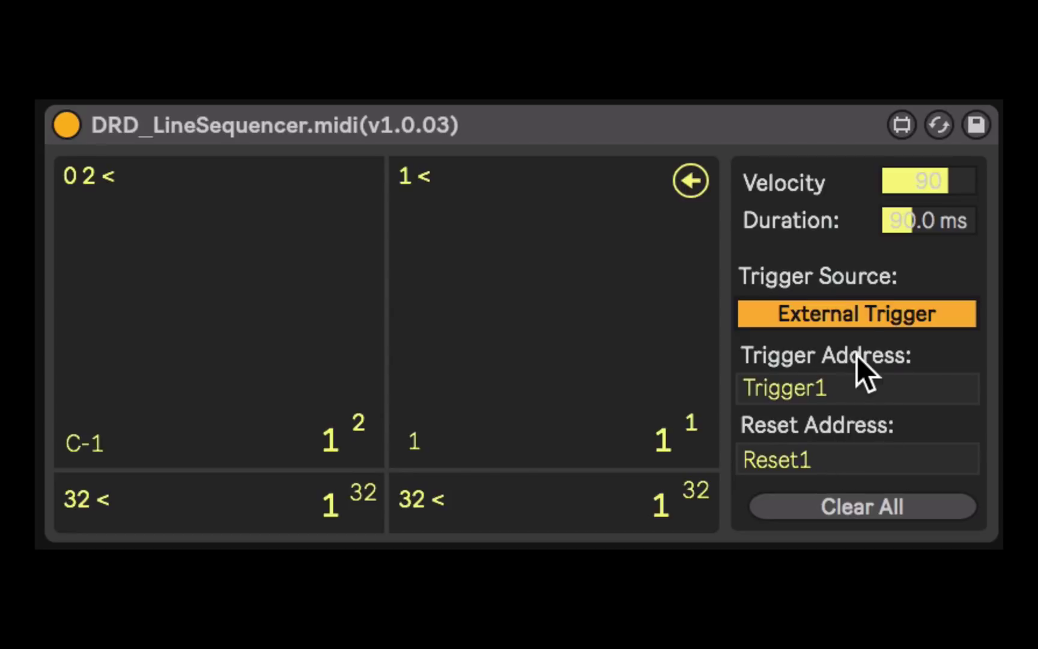
{"action": "left_click", "coordinate": [872, 316]}
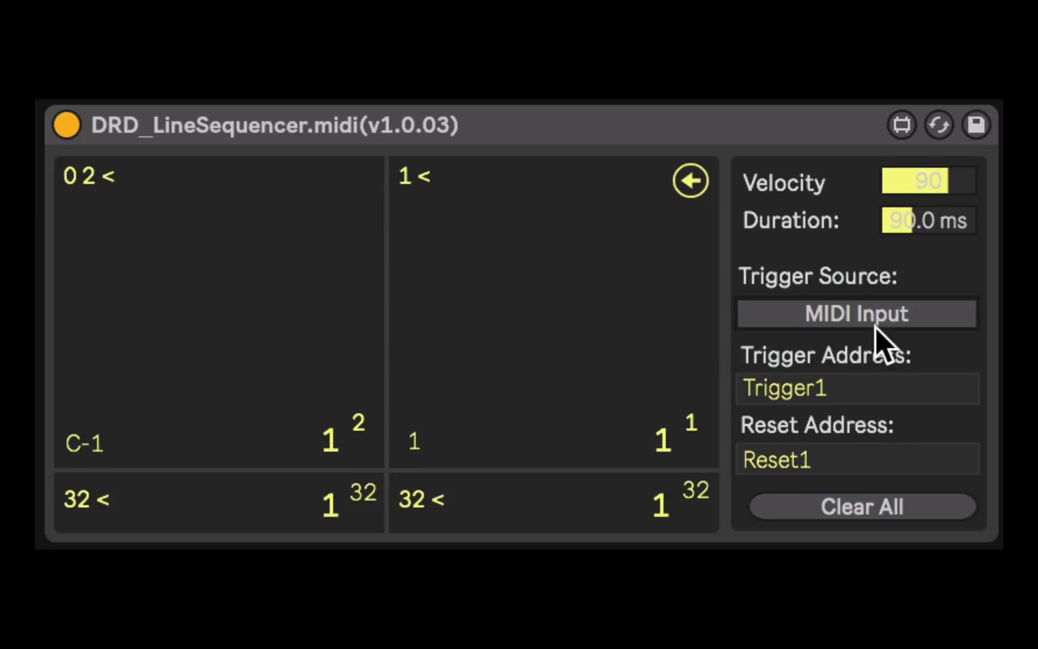
{"action": "left_click", "coordinate": [690, 180]}
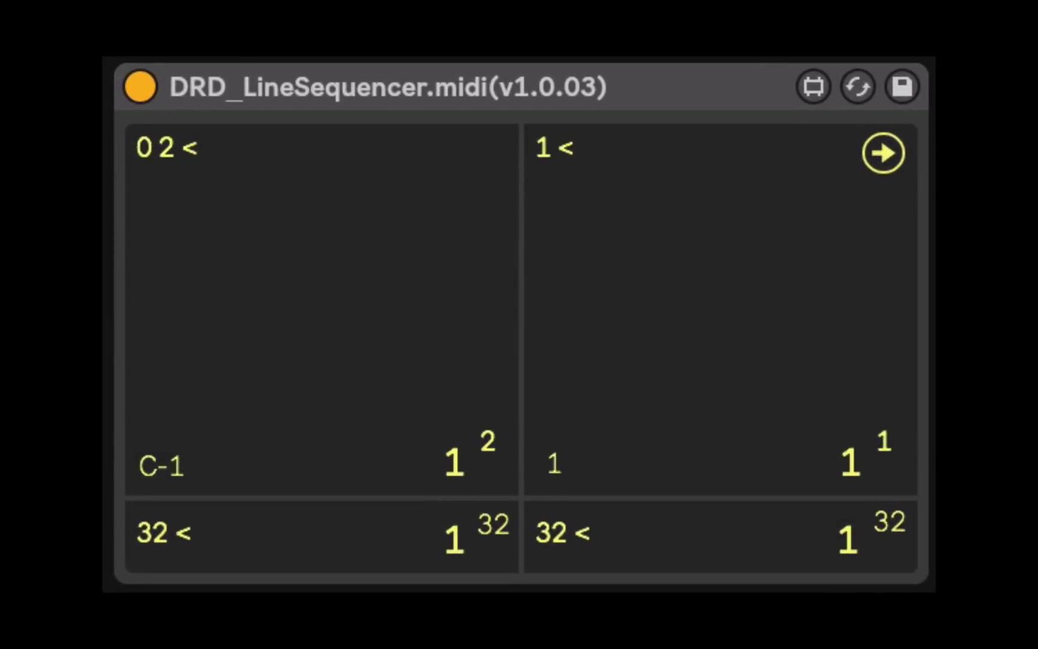
Step: Change the first pitch pattern line from '0 2' to '0 3 7 <'
{"action": "left_click", "coordinate": [180, 168]}
{"action": "key", "text": "BackSpace"}
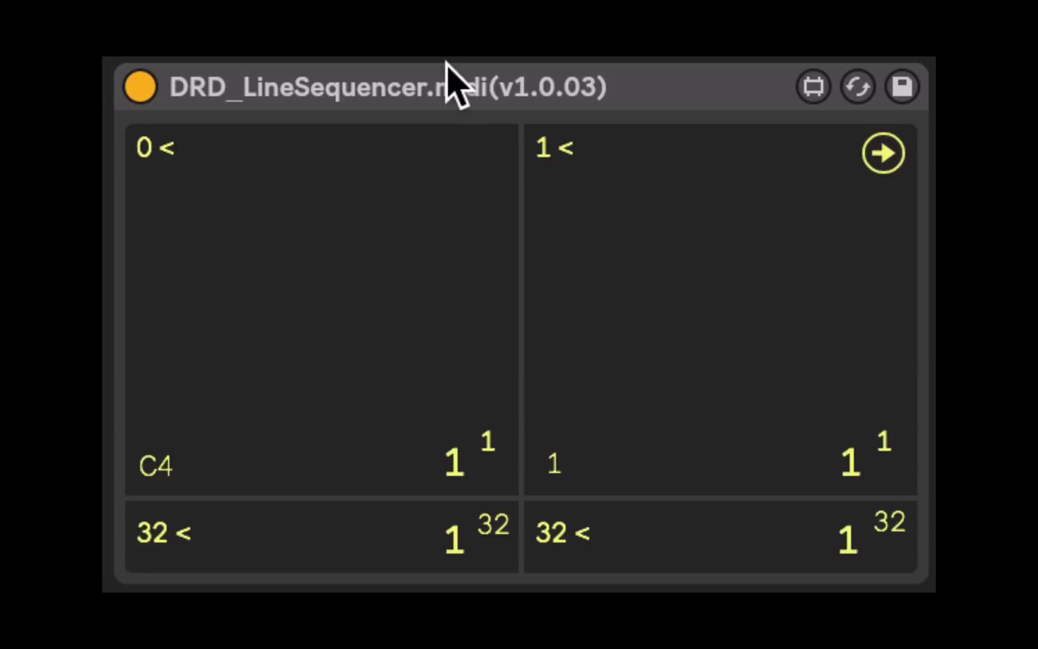
{"action": "left_click", "coordinate": [161, 146]}
{"action": "key", "text": "Right"}
{"action": "key", "text": "BackSpace"}
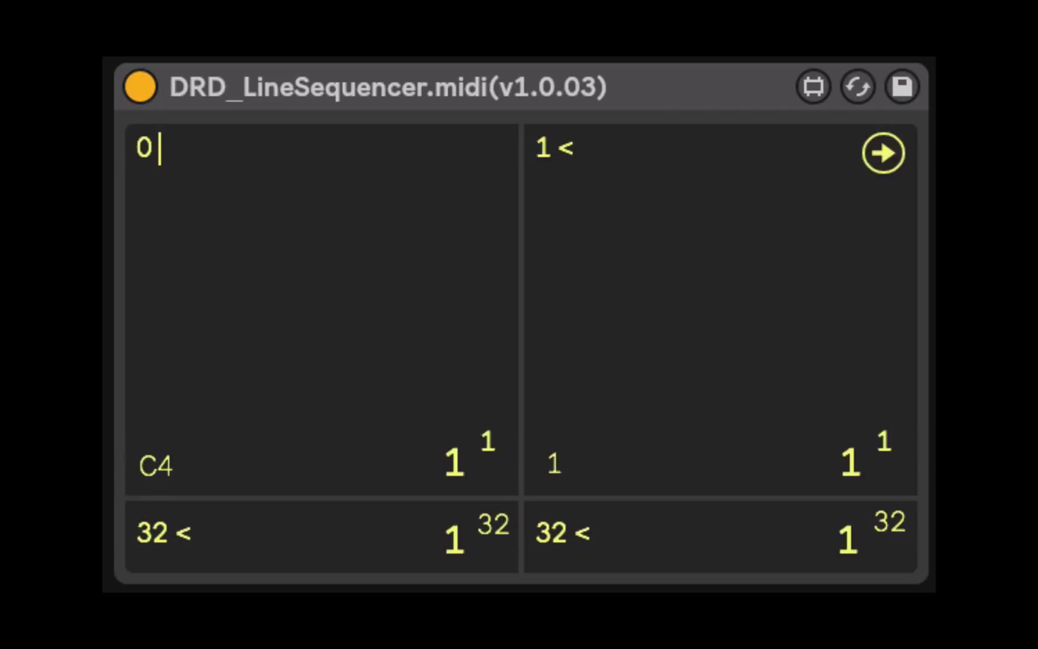
{"action": "type", "text": "3 7"}
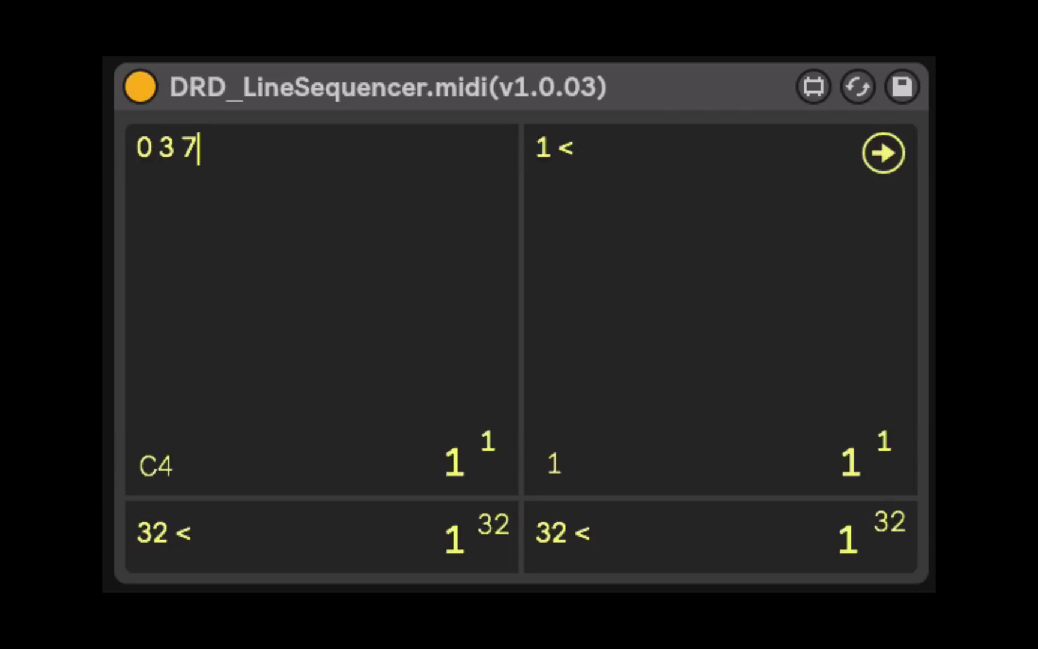
{"action": "type", "text": " <"}
{"action": "key", "text": "Left"}
{"action": "key", "text": "Right"}
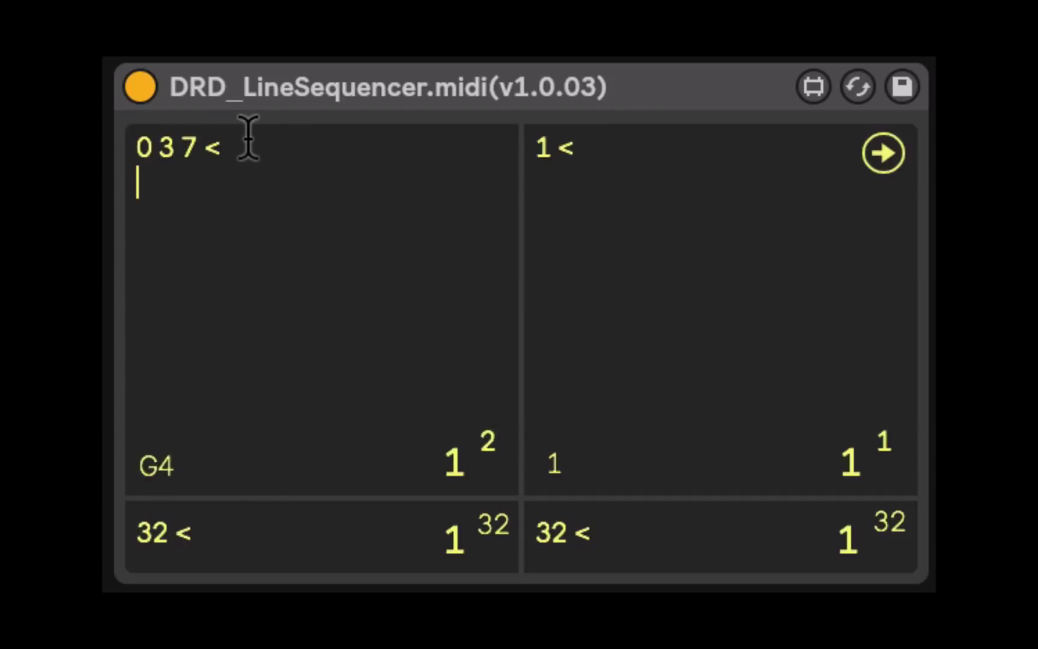
Step: Add a second pitch line '-4 0 3 0 <' beneath the 0 3 7 line
{"action": "left_click", "coordinate": [232, 157]}
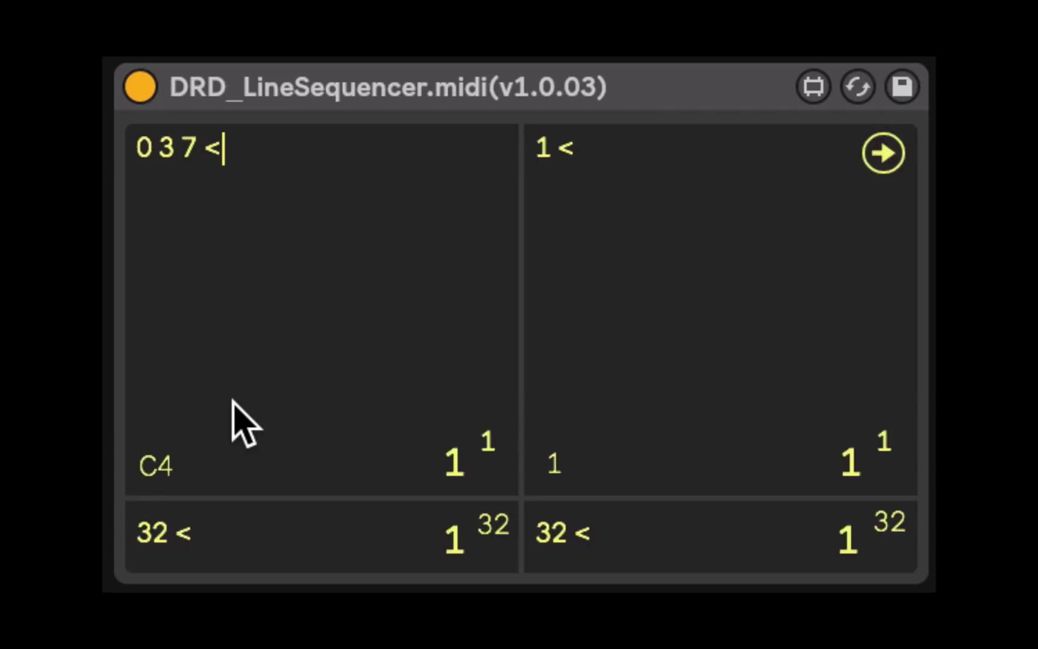
{"action": "key", "text": "Return"}
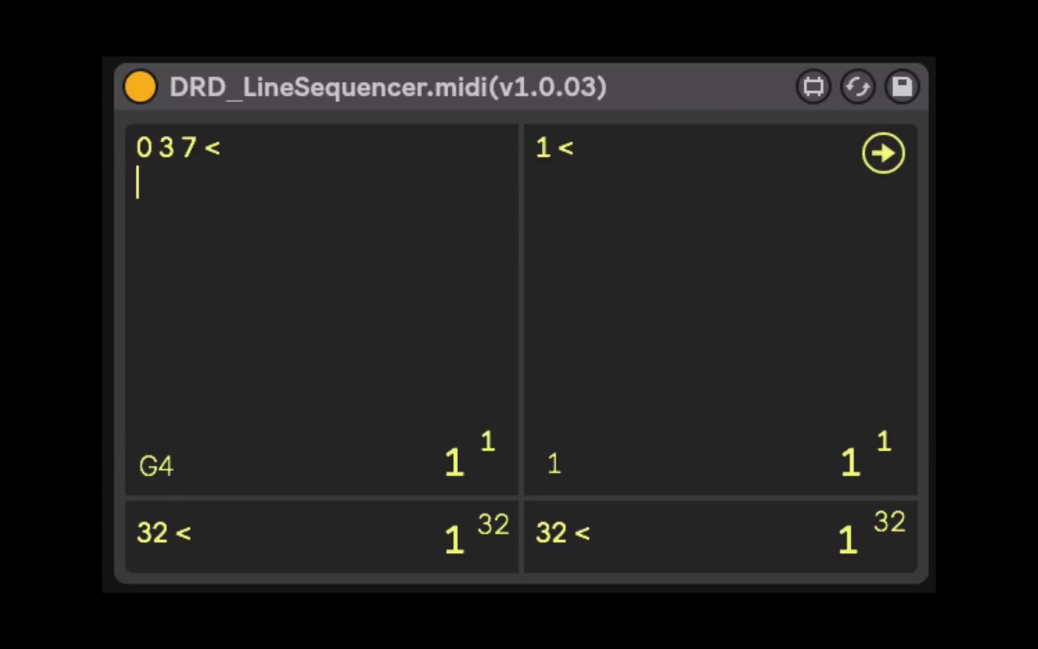
{"action": "type", "text": "-"}
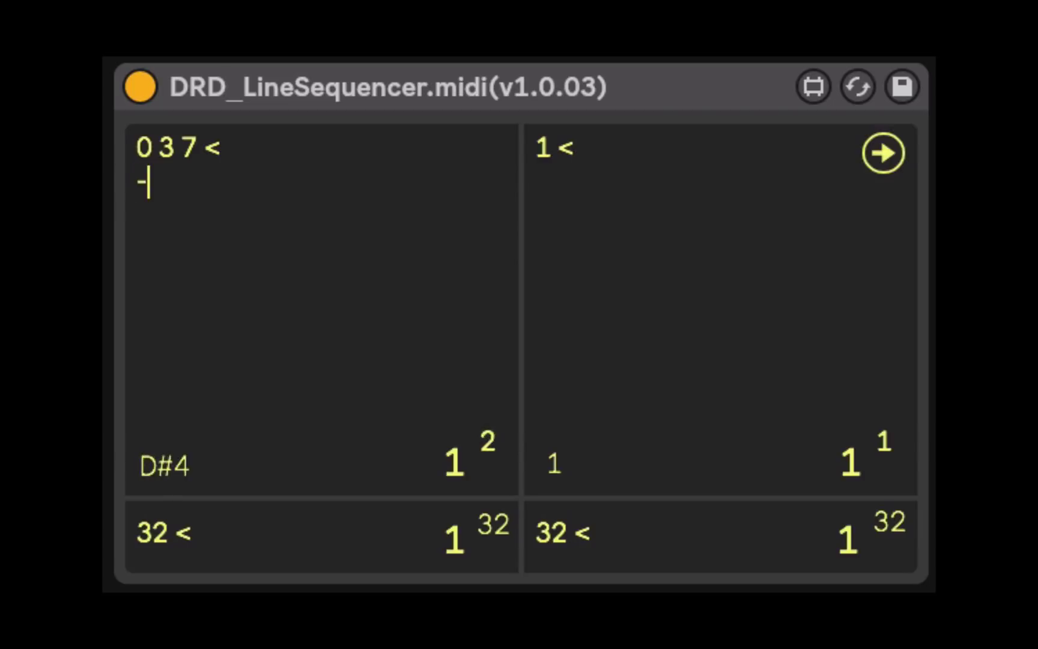
{"action": "type", "text": "4"}
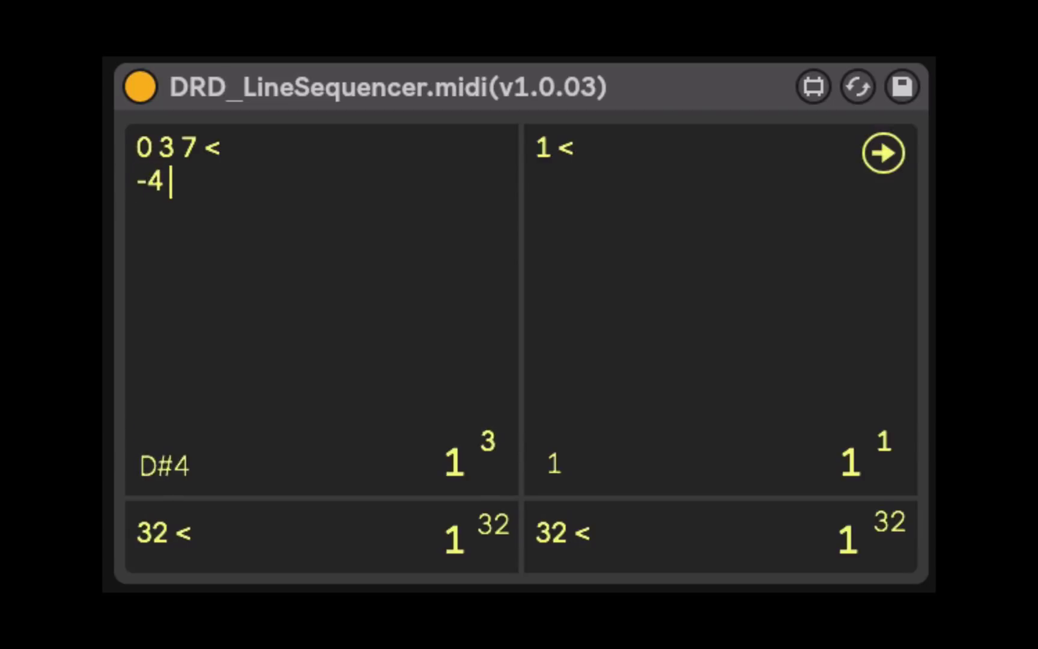
{"action": "type", "text": " 0"}
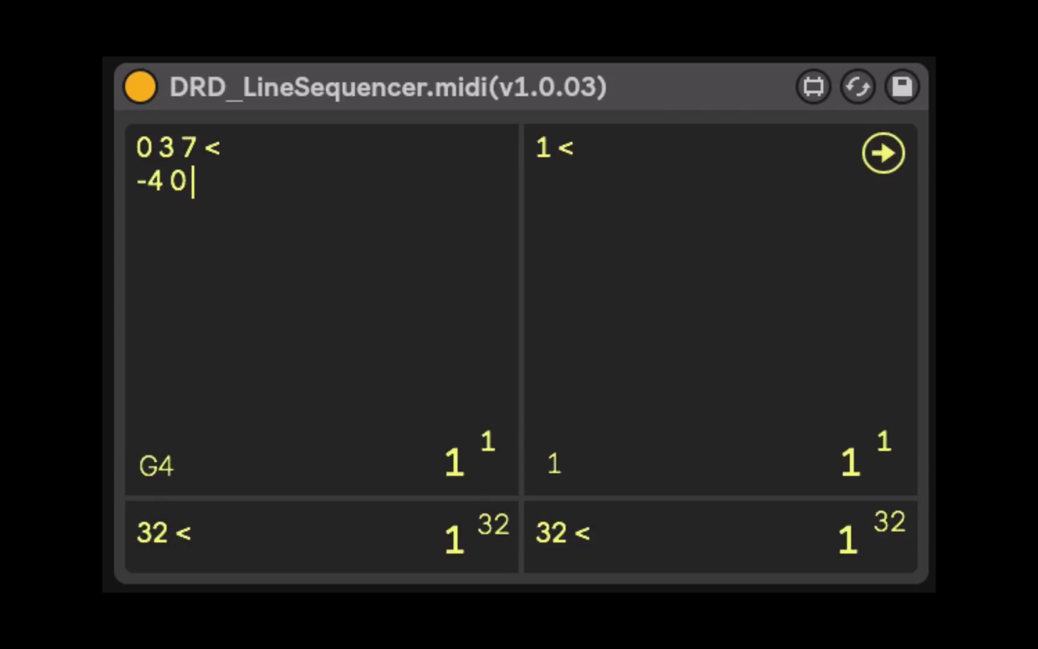
{"action": "type", "text": " 3 0"}
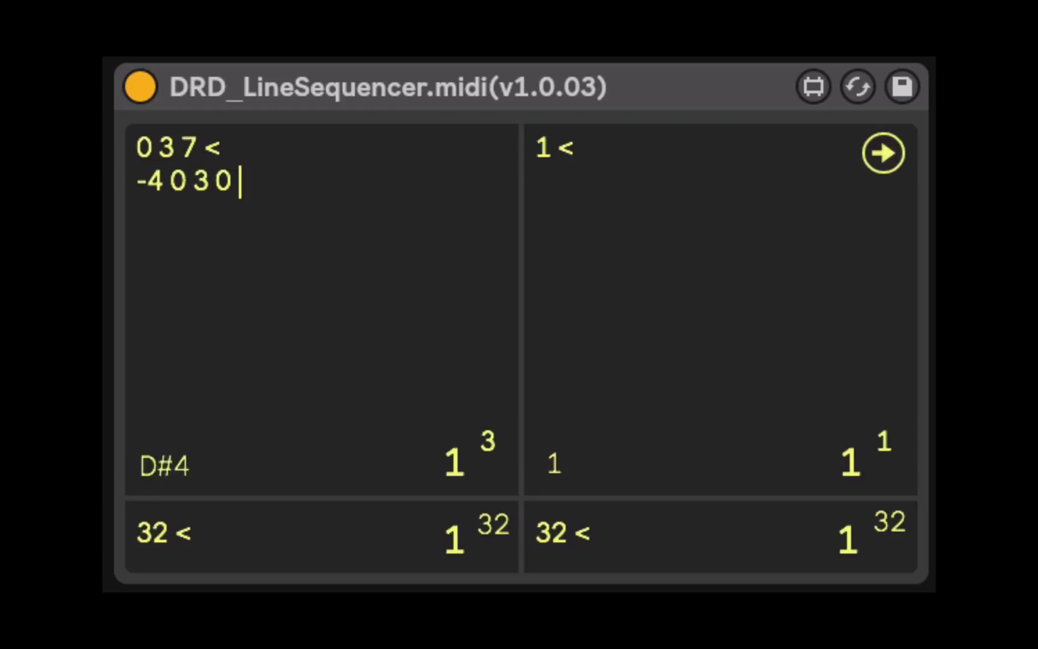
{"action": "type", "text": " <"}
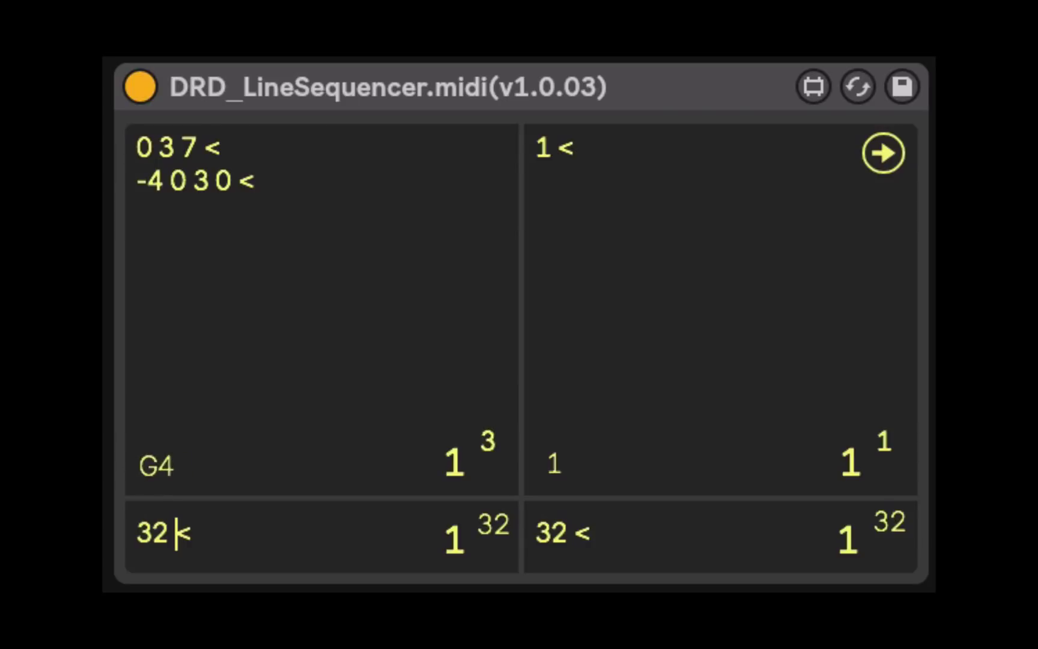
Step: Append '8 8 16' after 32 in the left length field
{"action": "type", "text": "8 8"}
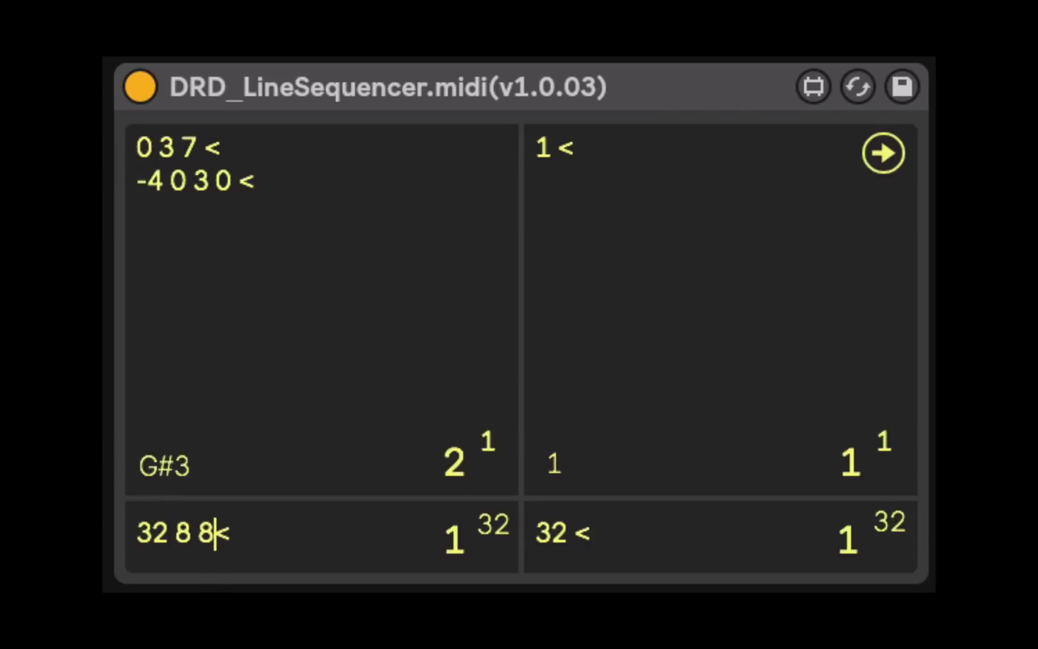
{"action": "type", "text": " 16"}
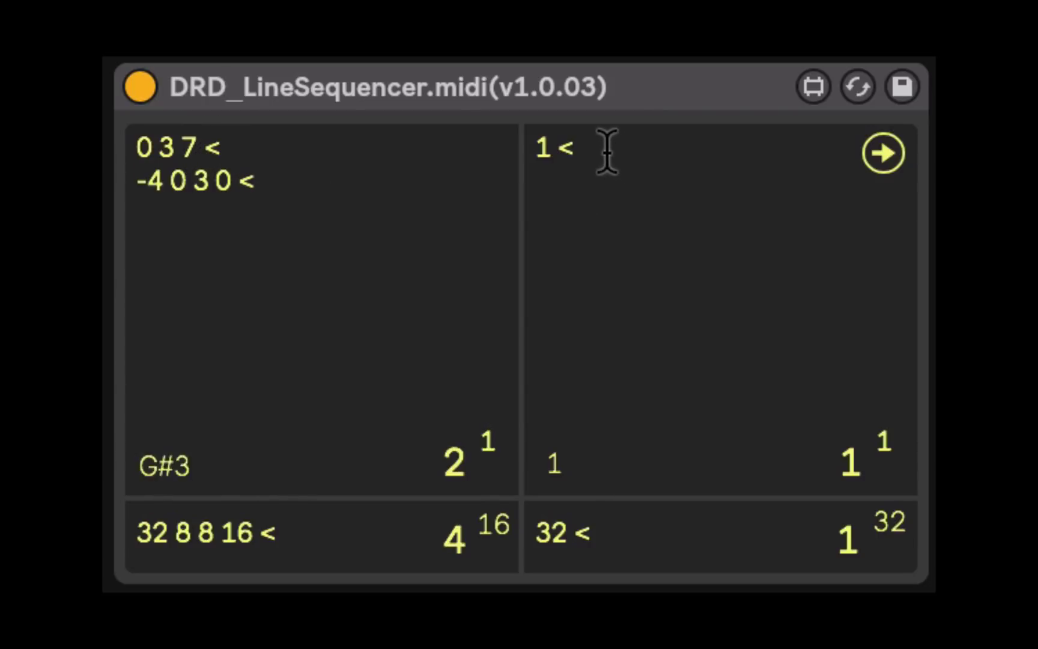
Step: Change the right pattern to '2 1 1 3 5 1' and add a second line '1 1 1 3 <'
{"action": "left_click", "coordinate": [550, 148]}
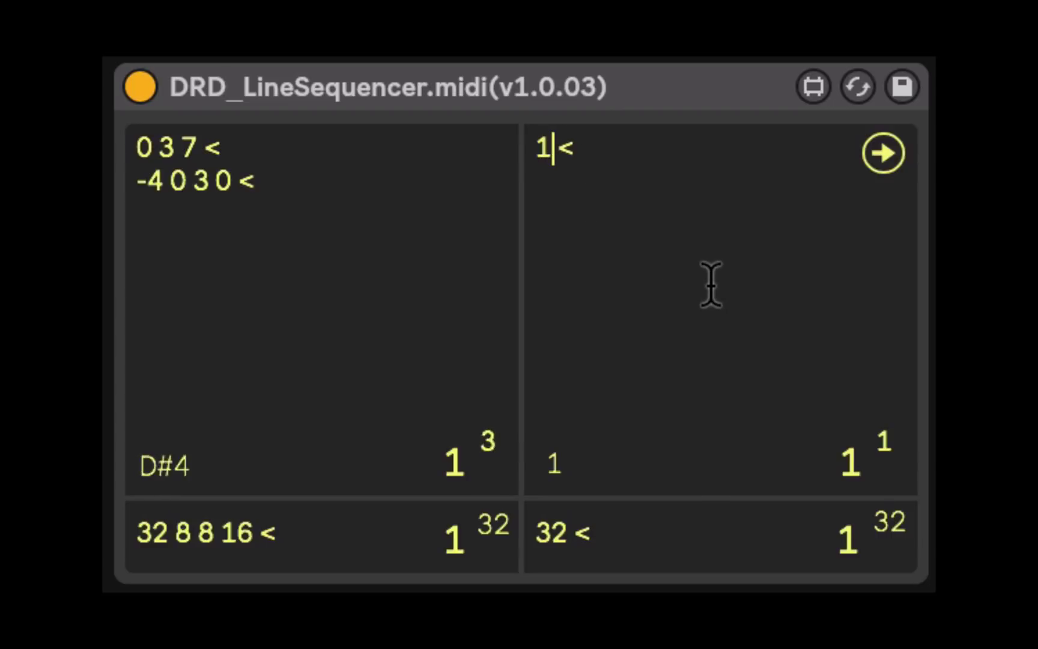
{"action": "key", "text": "BackSpace"}
{"action": "type", "text": "2"}
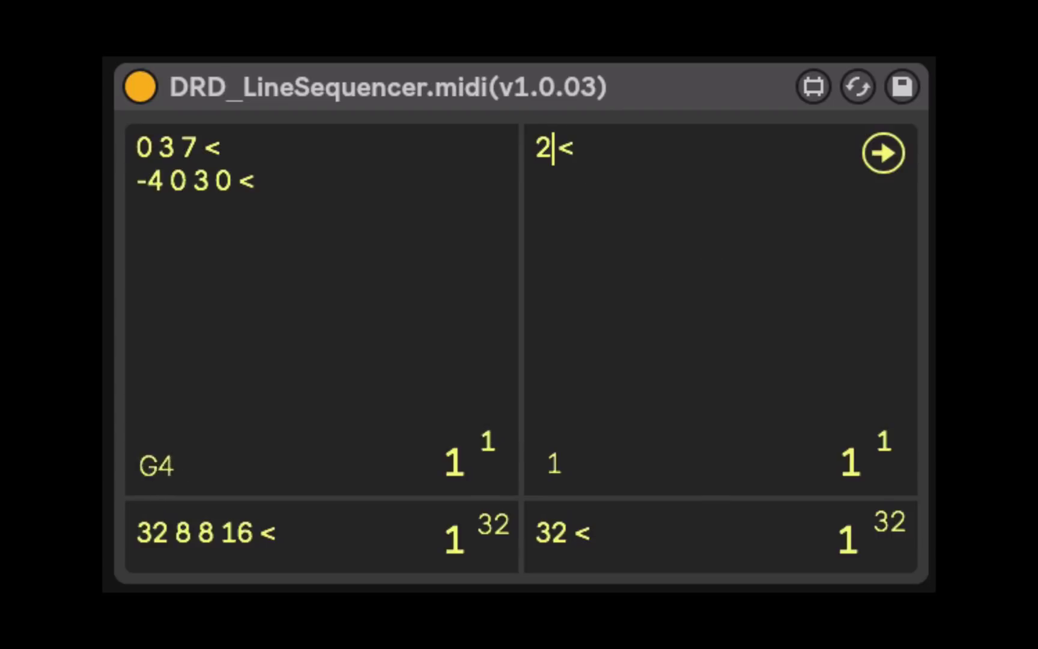
{"action": "key", "text": "Return"}
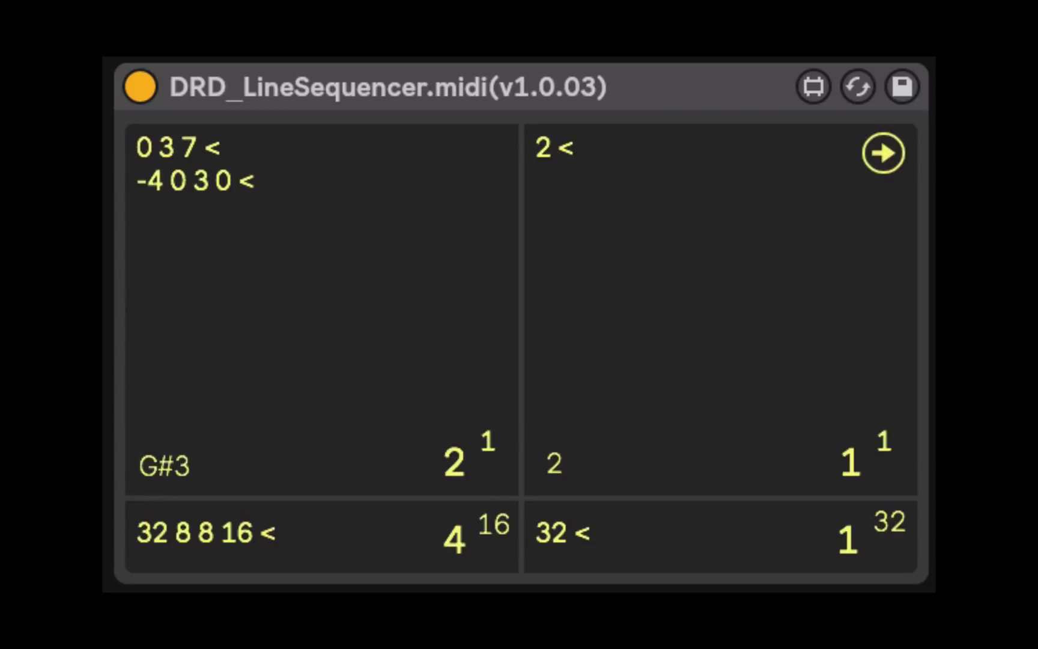
{"action": "left_click", "coordinate": [562, 149]}
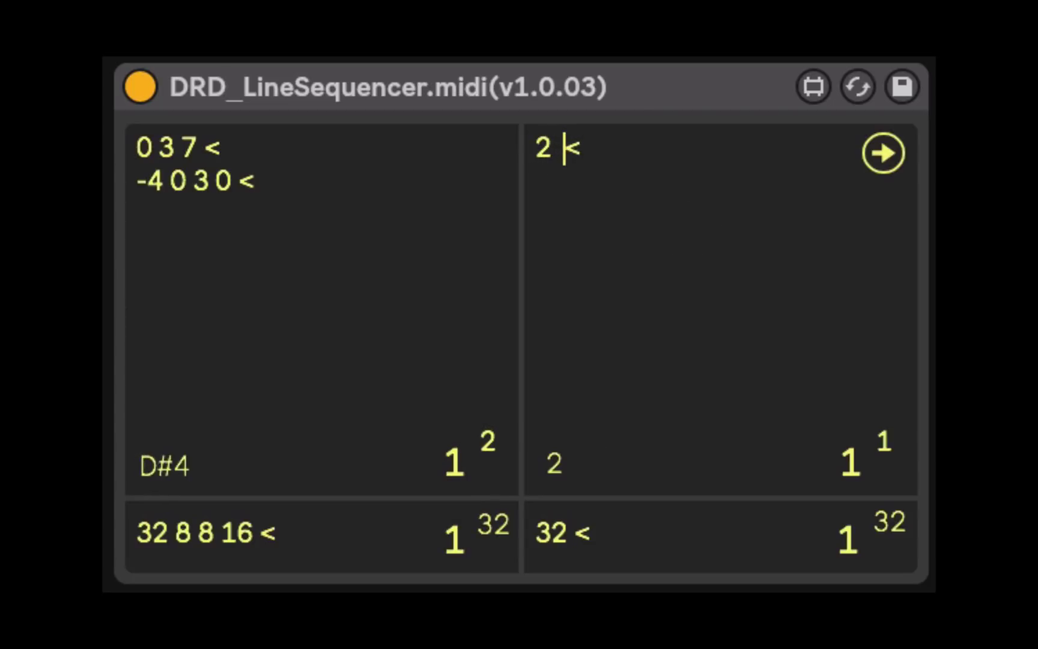
{"action": "type", "text": "1 1 3"}
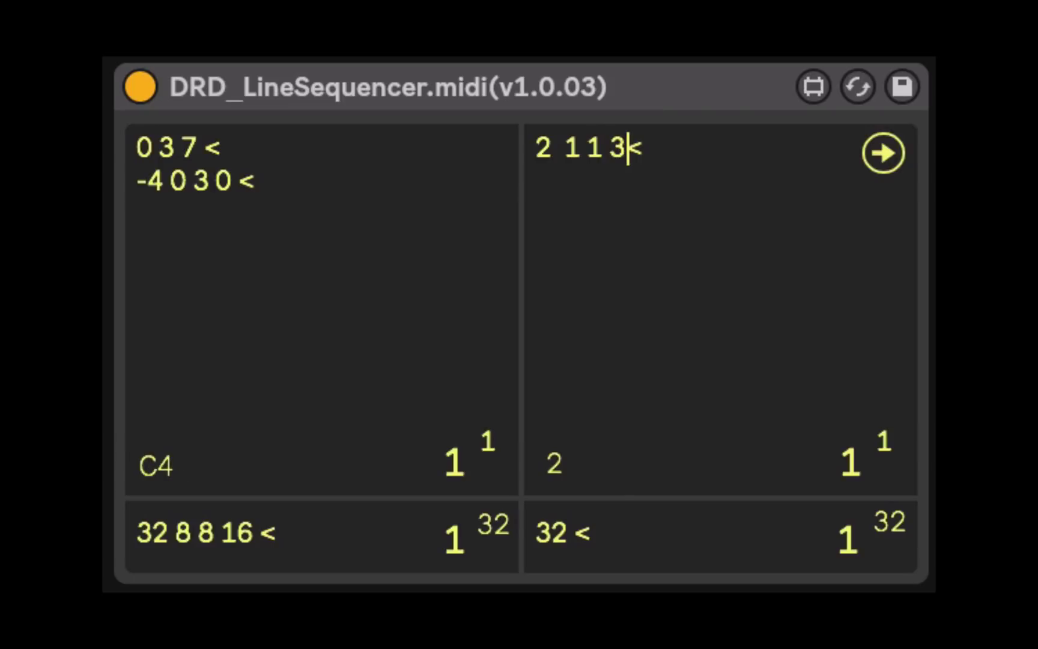
{"action": "type", "text": " 5 1"}
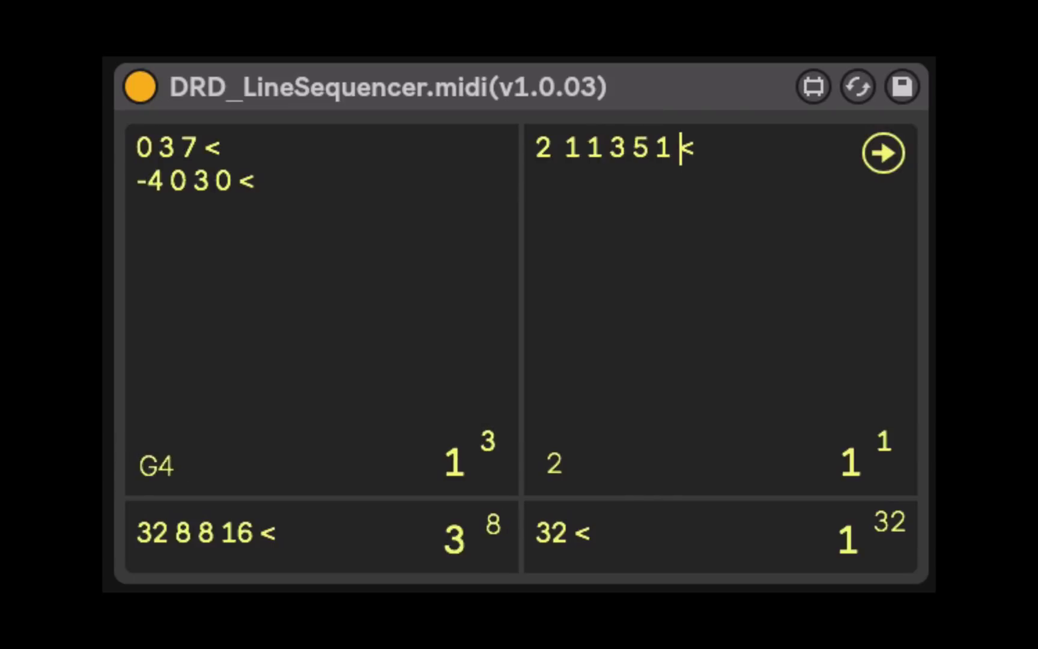
{"action": "key", "text": "Return"}
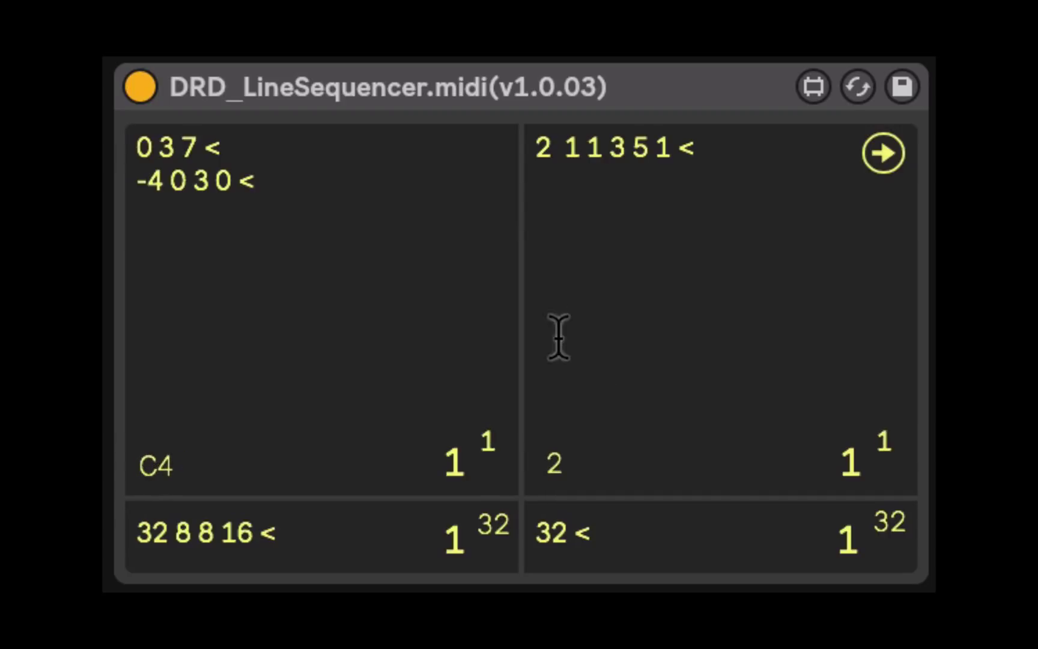
{"action": "left_click", "coordinate": [721, 167]}
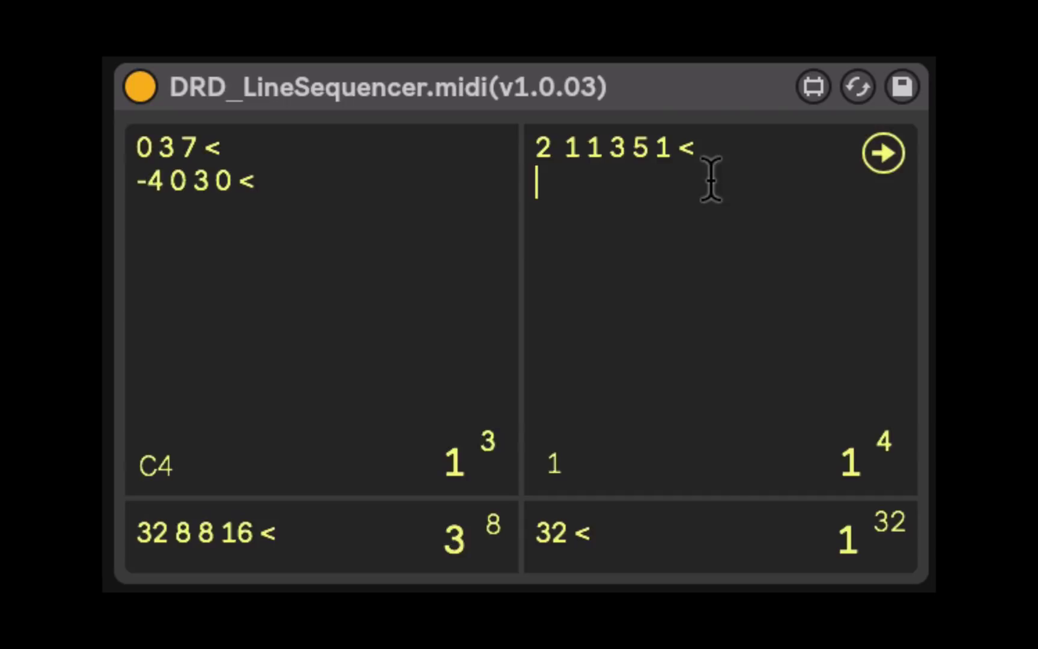
{"action": "type", "text": "1 1 1 "}
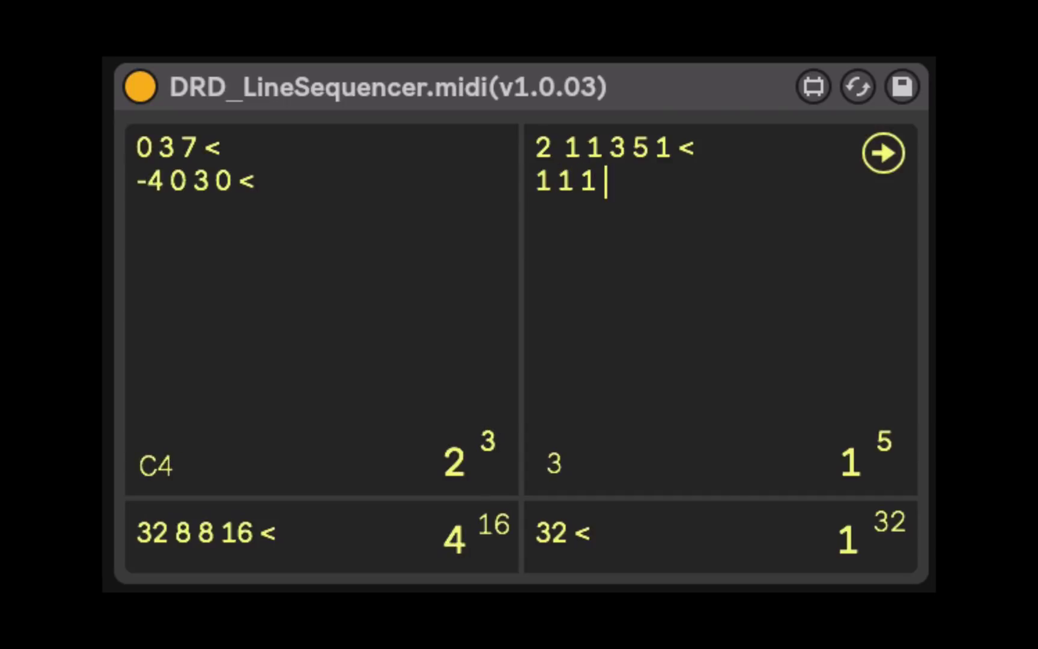
{"action": "type", "text": "3 <"}
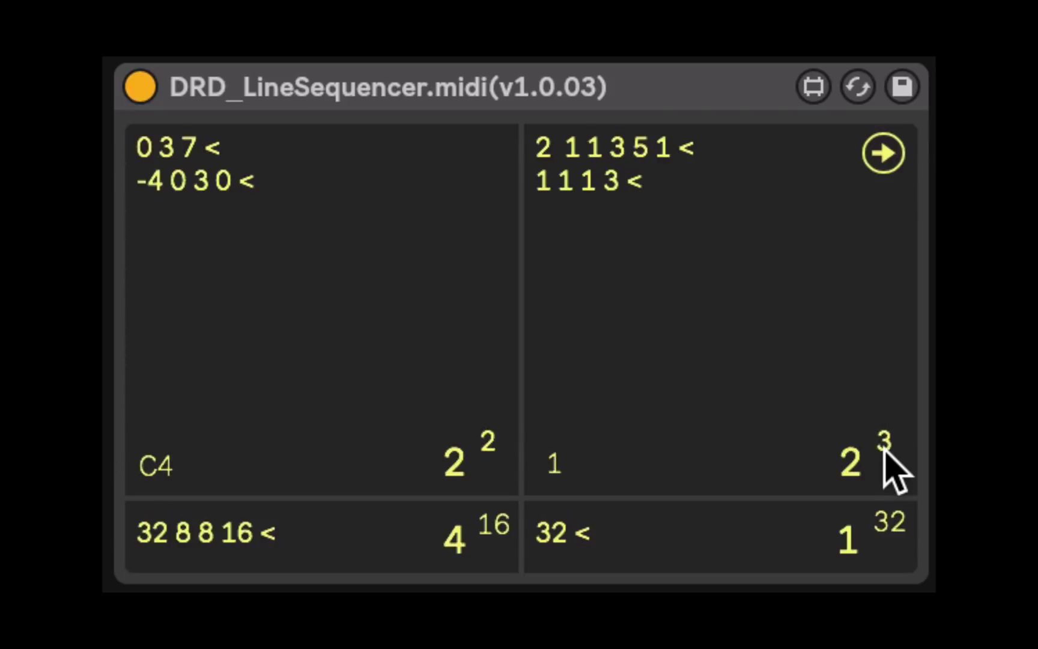
Step: Replace 32 with 16 in the bottom-right length field, correcting a mistyped 4
{"action": "left_click_drag", "start_coordinate": [552, 531], "coordinate": [523, 530]}
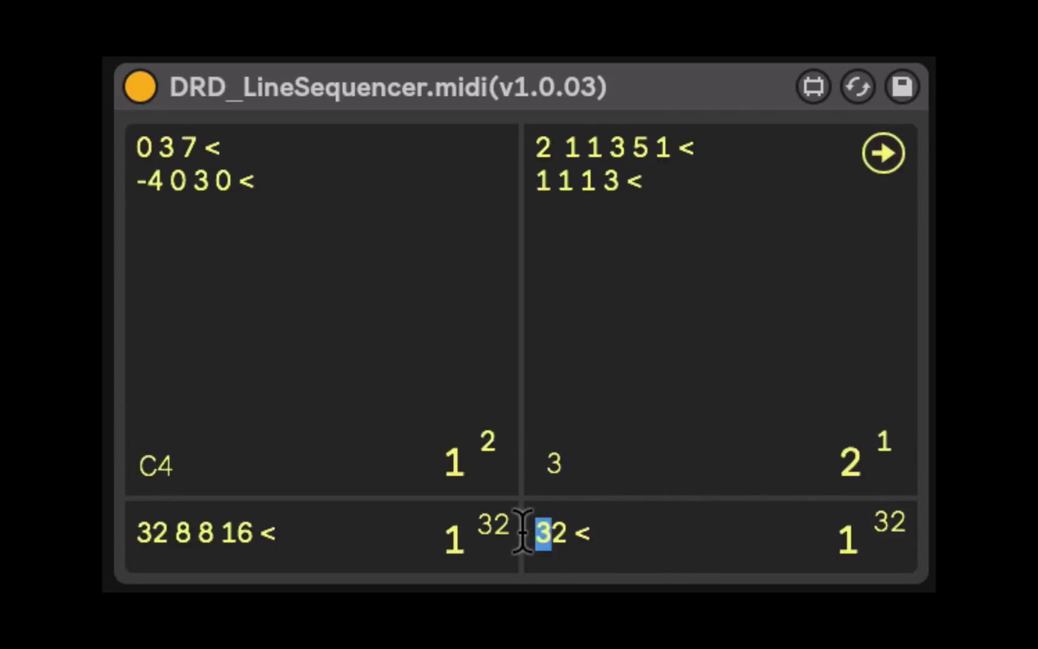
{"action": "key", "text": "End"}
{"action": "key", "text": "BackSpace"}
{"action": "key", "text": "BackSpace"}
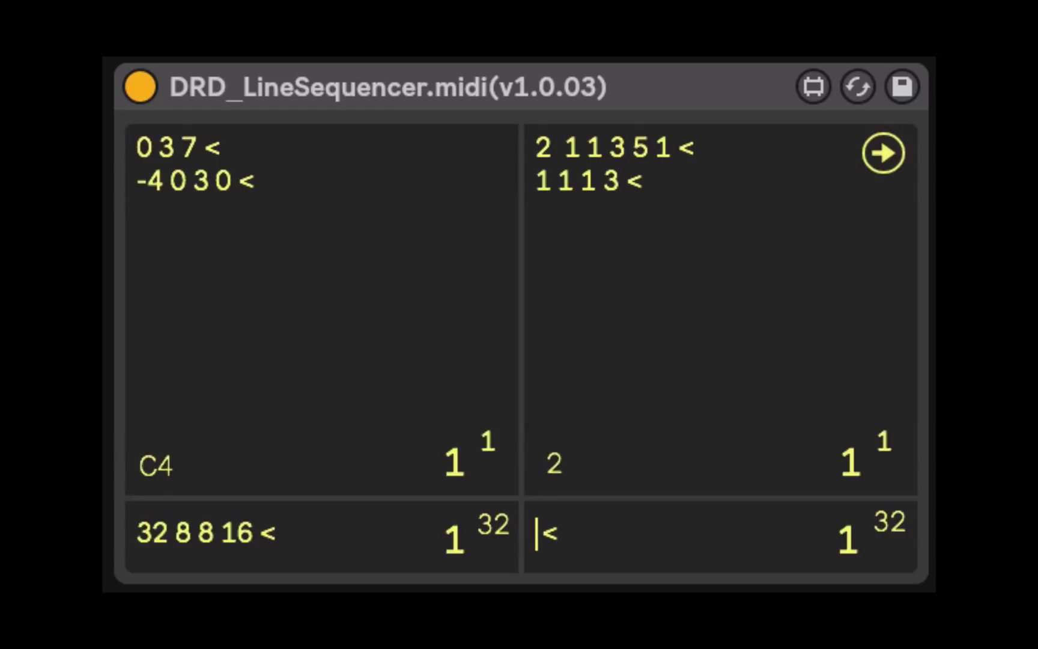
{"action": "type", "text": "4"}
{"action": "key", "text": "BackSpace"}
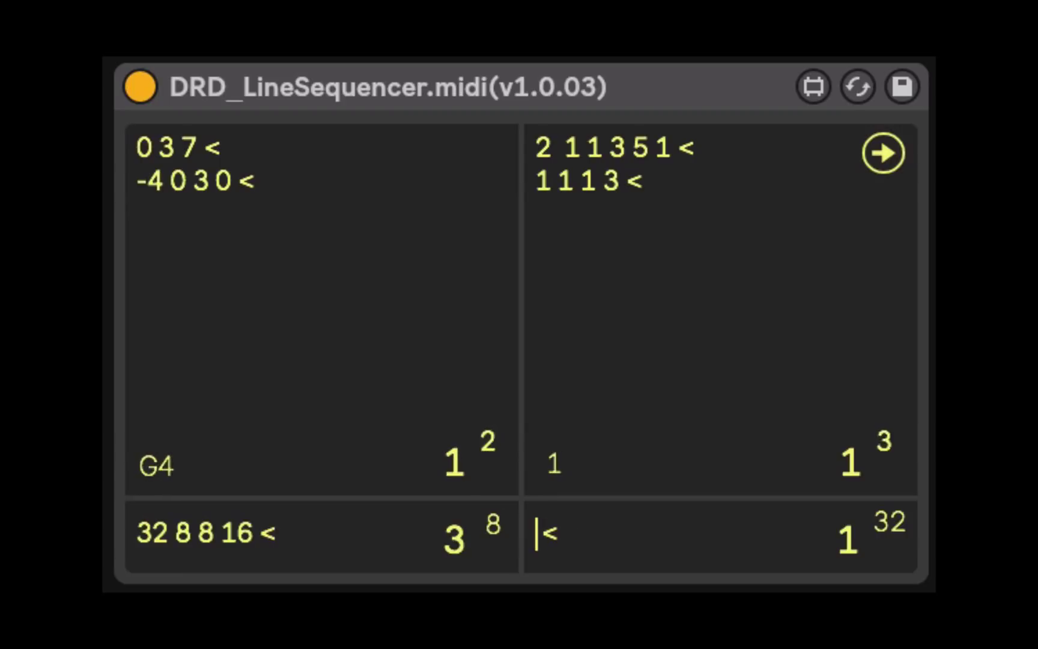
{"action": "type", "text": "16"}
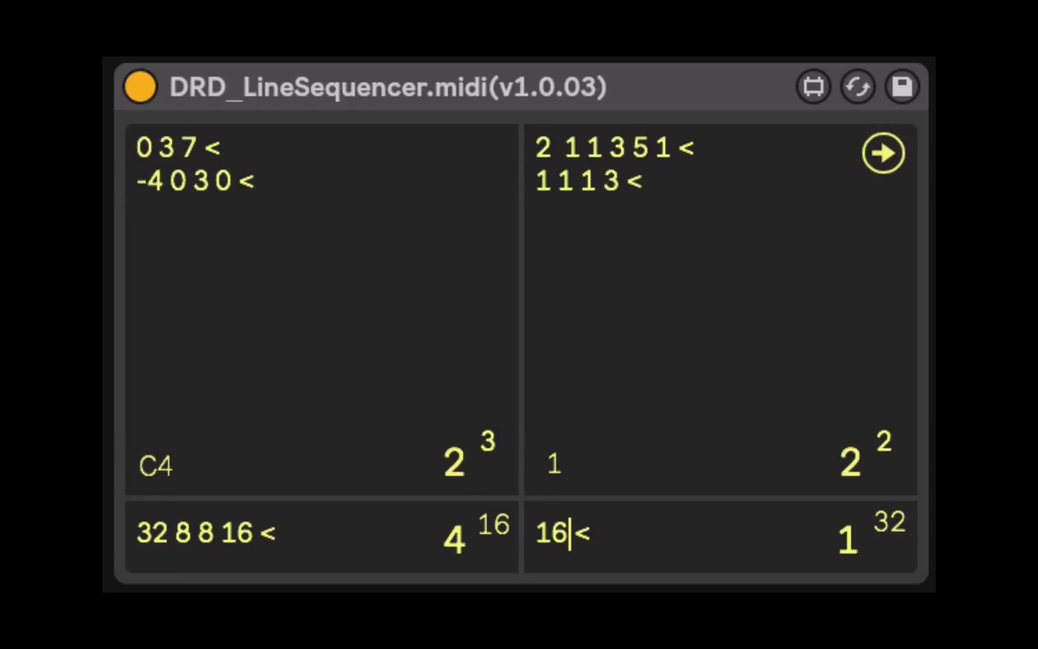
{"action": "key", "text": "Return"}
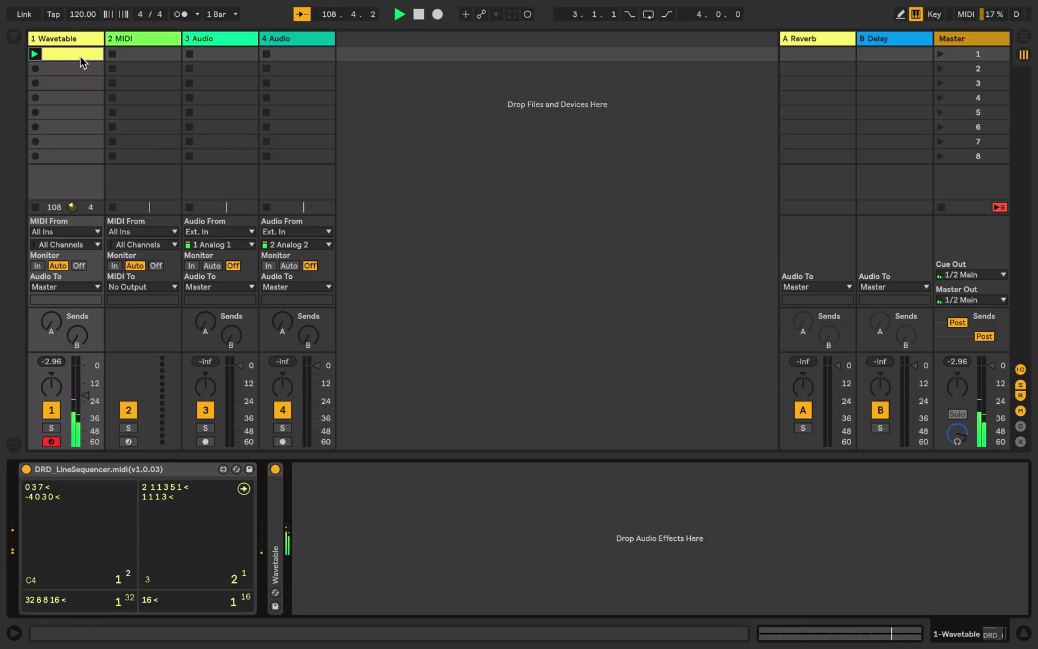
{"action": "left_click_drag", "start_coordinate": [83, 62], "coordinate": [81, 78]}
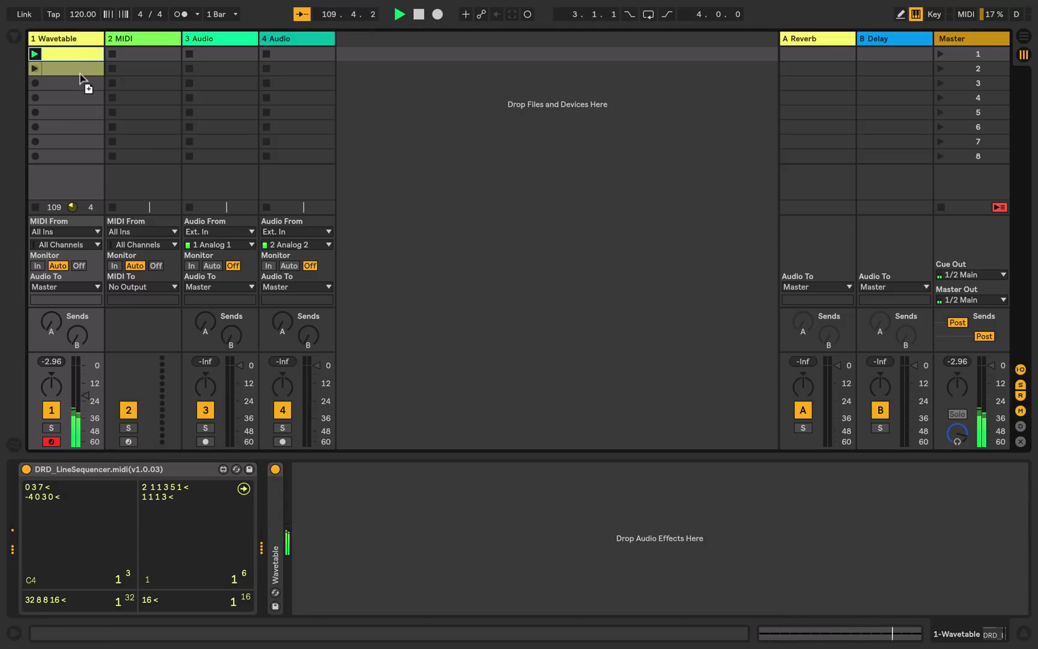
{"action": "left_click", "coordinate": [34, 68]}
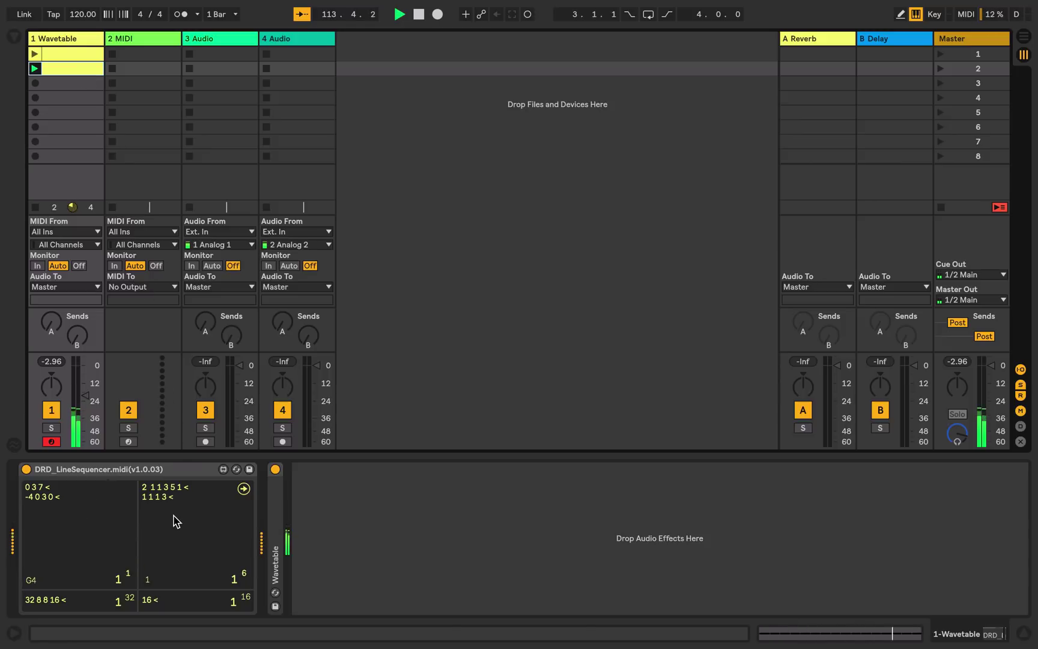
{"action": "left_click", "coordinate": [82, 505]}
{"action": "key", "text": "ctrl+a"}
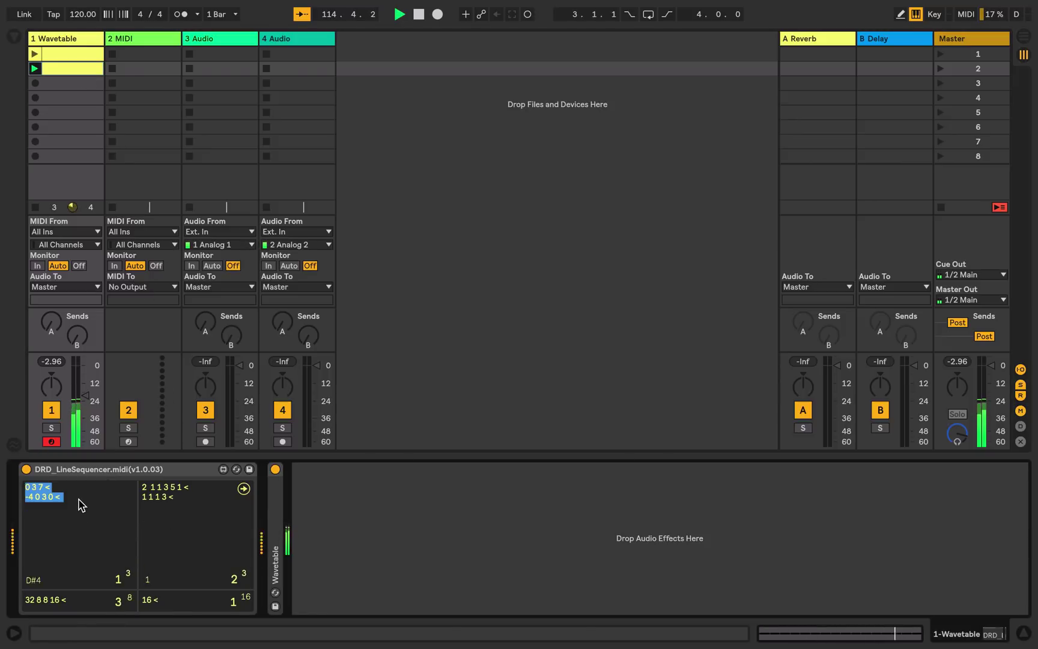
{"action": "type", "text": "0 "}
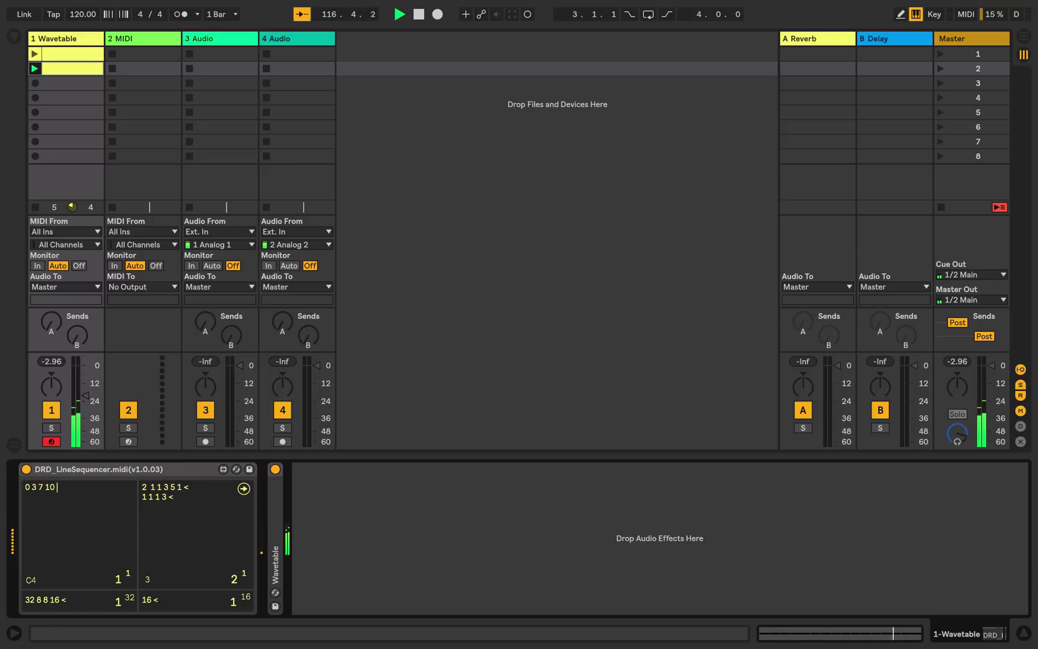
{"action": "type", "text": "3 7 1 0 7 3 <"}
{"action": "left_click", "coordinate": [200, 491]}
{"action": "key", "text": "BackSpace"}
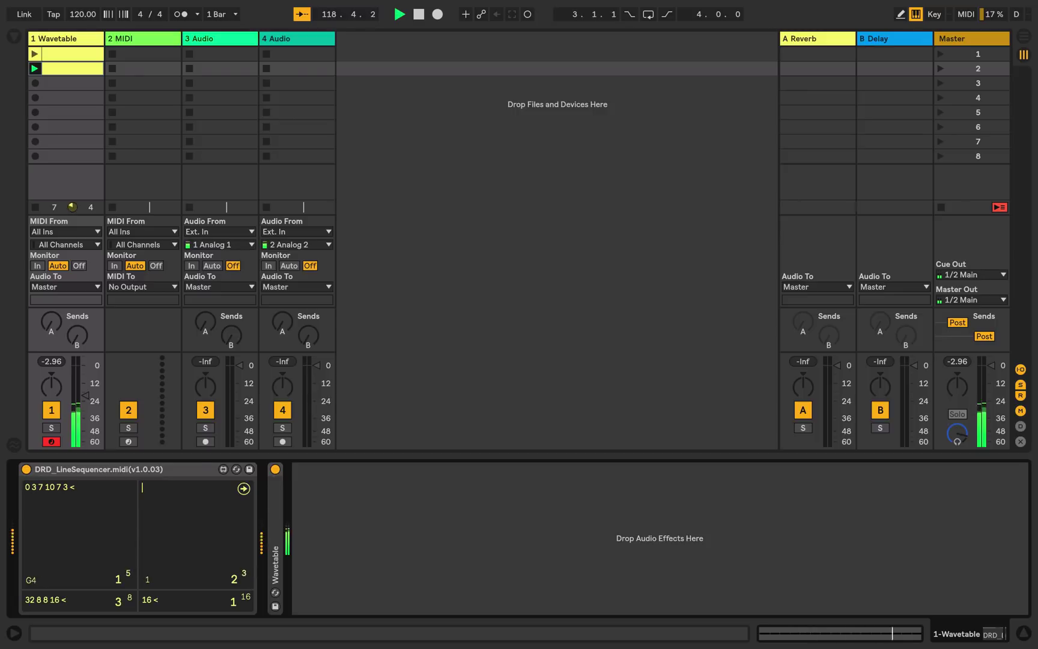
{"action": "type", "text": "1 <"}
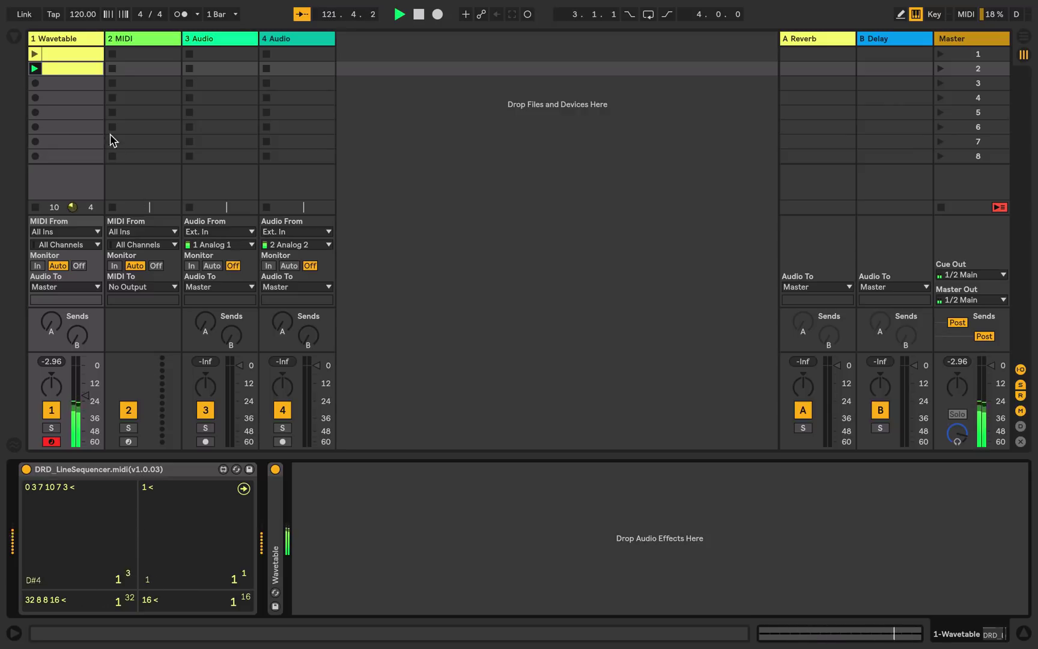
Step: Launch clip 1, then clip 2, then clip 1 again to compare their per-clip patterns
{"action": "left_click", "coordinate": [35, 57]}
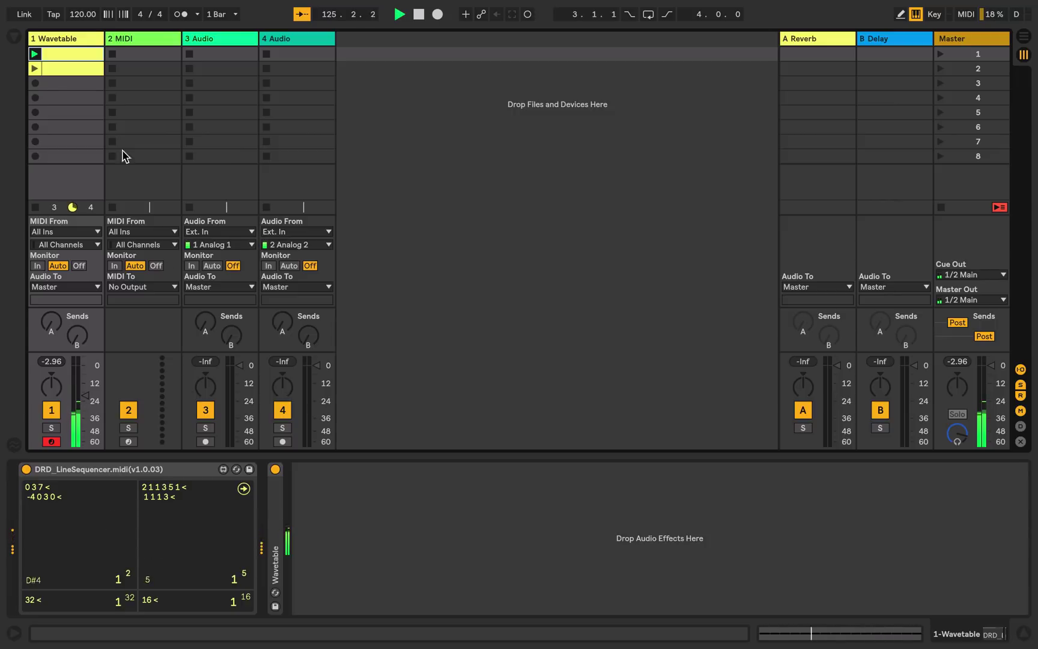
{"action": "left_click", "coordinate": [34, 68]}
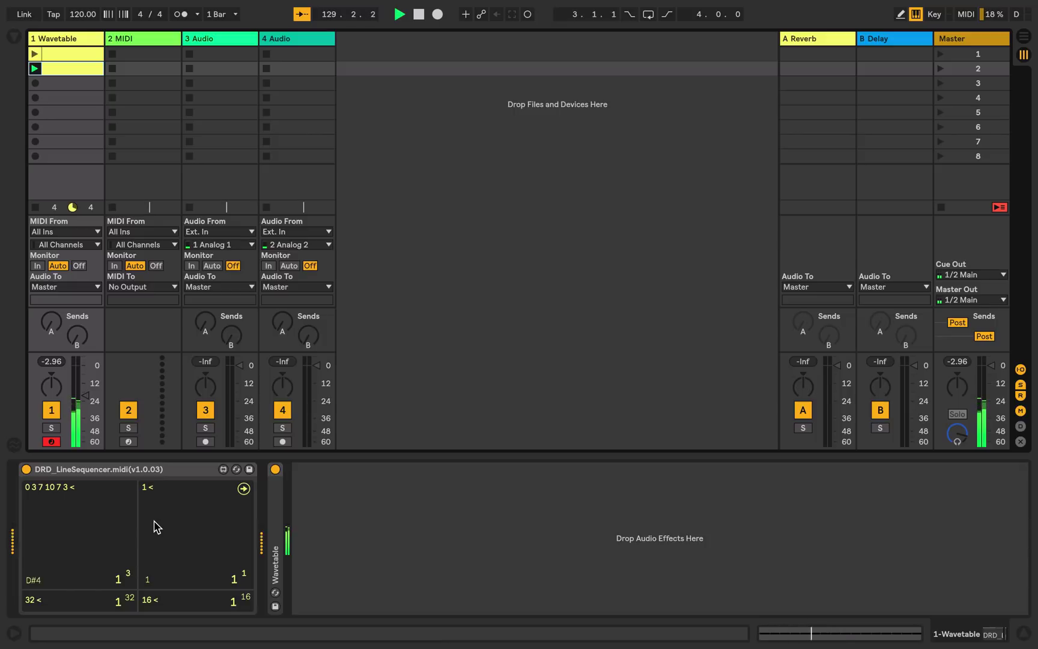
{"action": "left_click", "coordinate": [35, 54]}
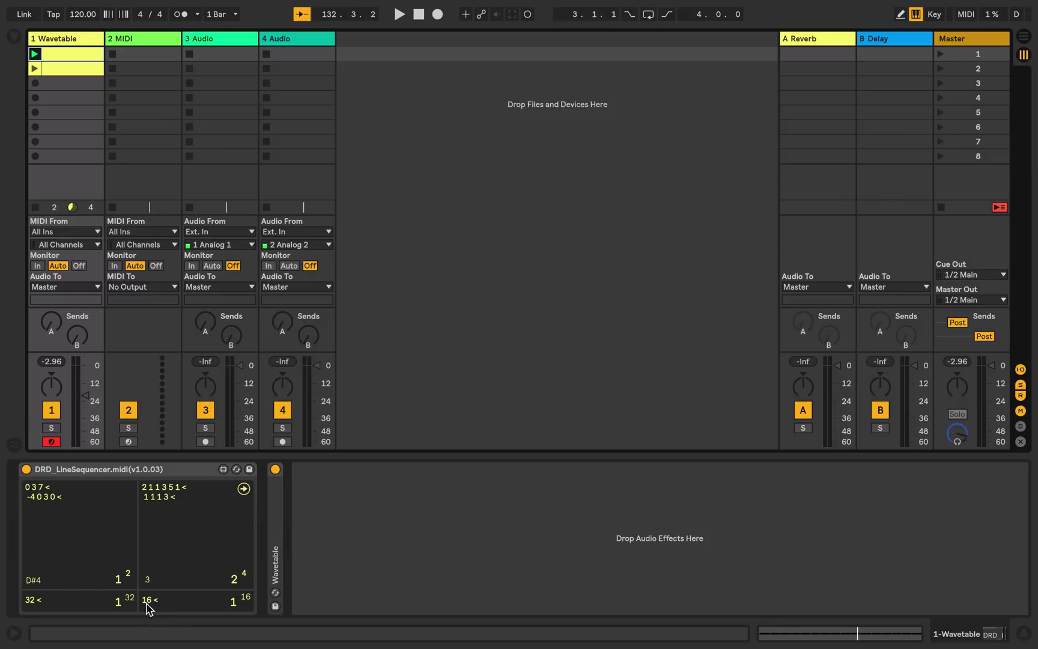
Step: Set the LineSequencer to External Trigger and drop DRD_xTrigger~ from DRD_CV-Tools after Wavetable
{"action": "left_click", "coordinate": [244, 489]}
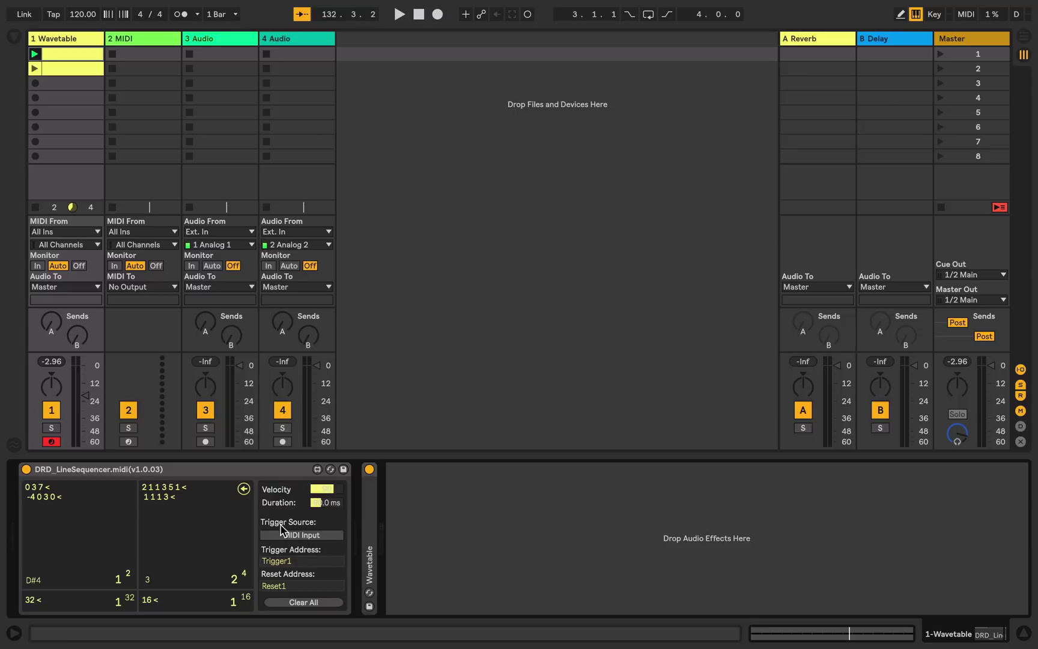
{"action": "left_click", "coordinate": [309, 535]}
{"action": "left_click", "coordinate": [13, 36]}
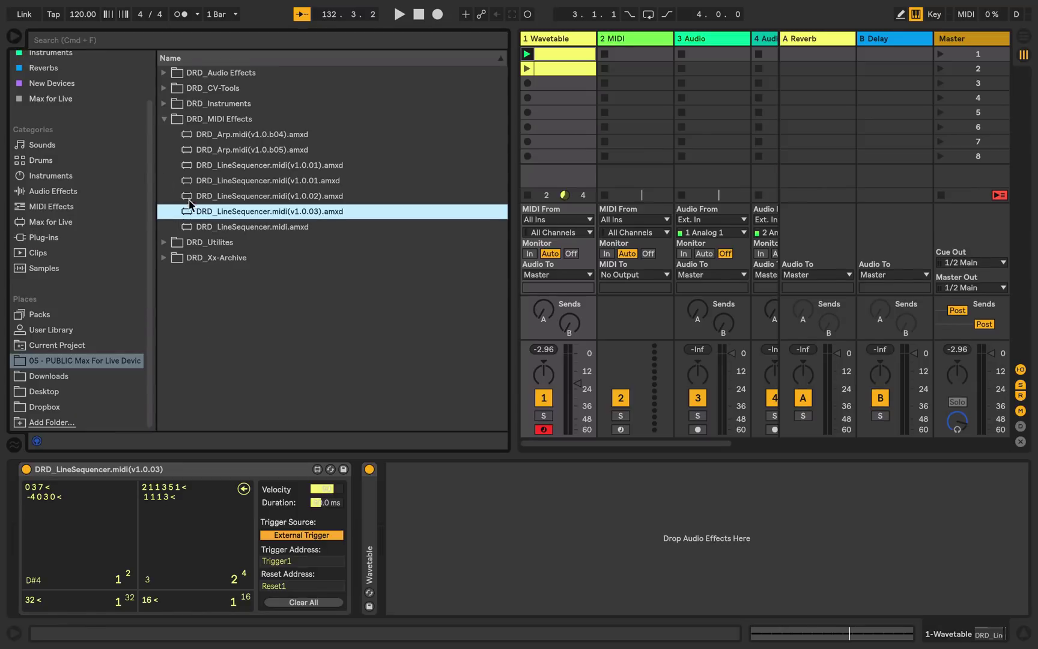
{"action": "left_click", "coordinate": [164, 119]}
{"action": "left_click", "coordinate": [163, 88]}
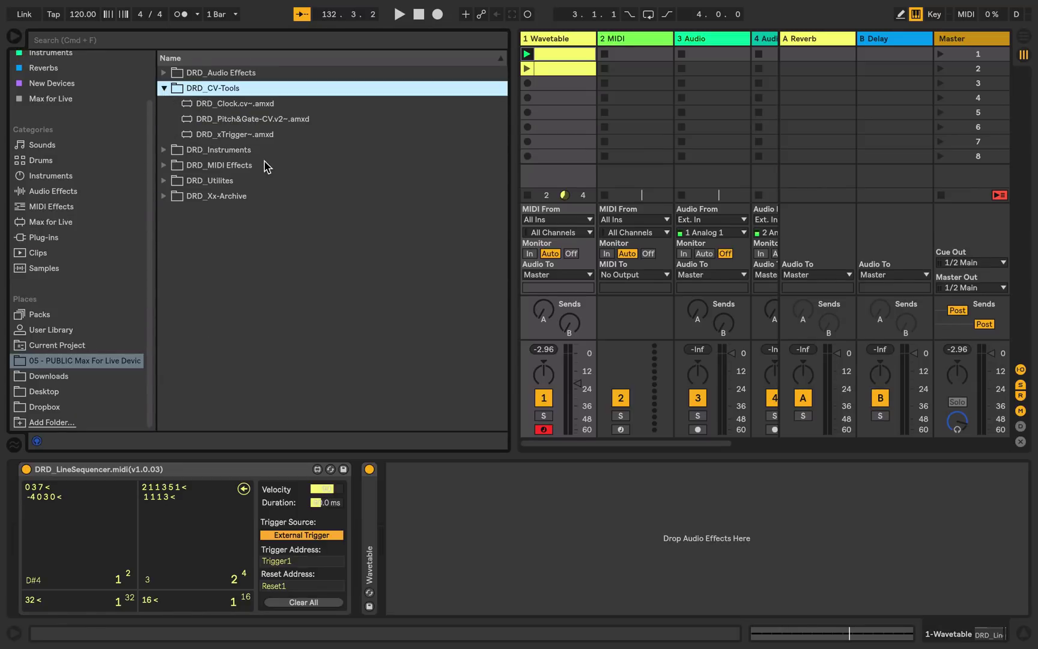
{"action": "left_click_drag", "start_coordinate": [225, 134], "coordinate": [408, 561]}
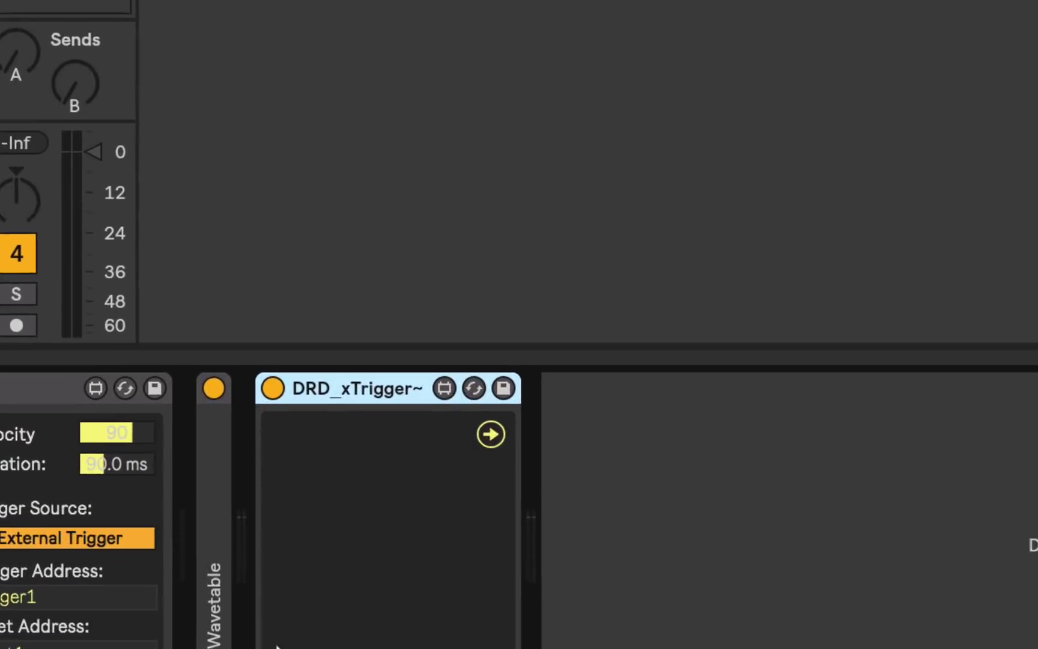
Step: Expand DRD_xTrigger~ and set Amp to 0.33 and Pitch to 2.87
{"action": "left_click", "coordinate": [511, 242]}
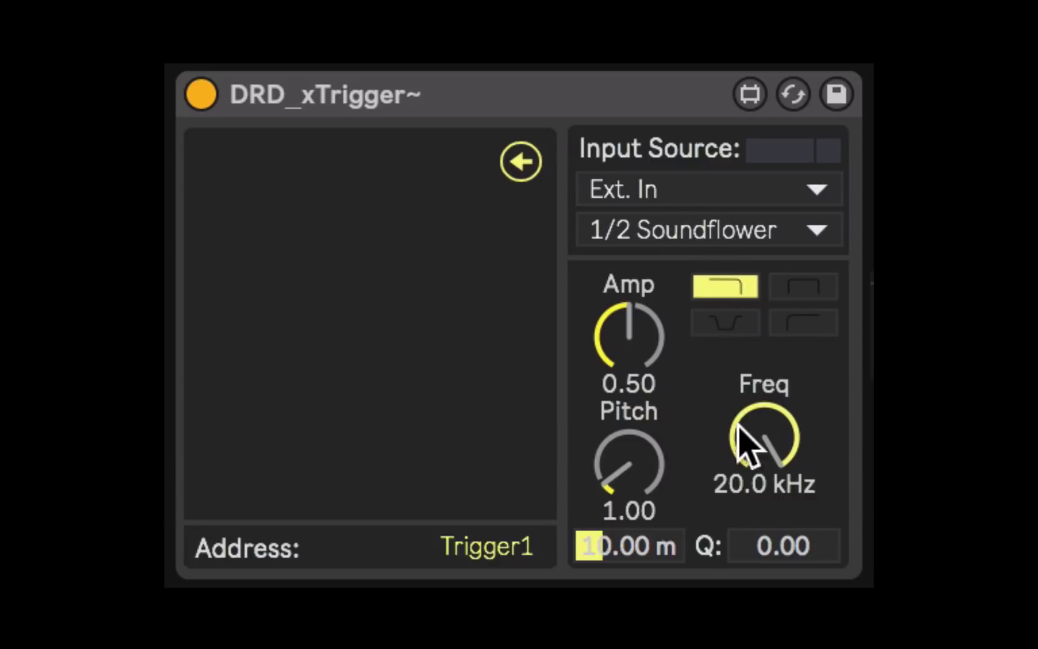
{"action": "left_click_drag", "start_coordinate": [639, 378], "coordinate": [639, 393]}
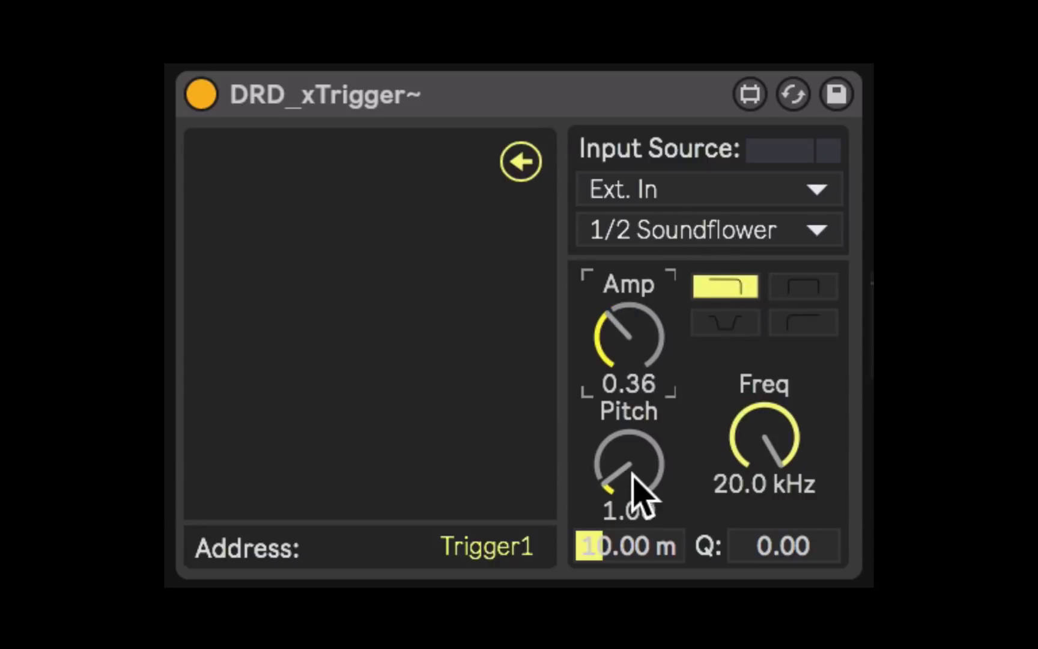
{"action": "left_click_drag", "start_coordinate": [631, 472], "coordinate": [638, 498]}
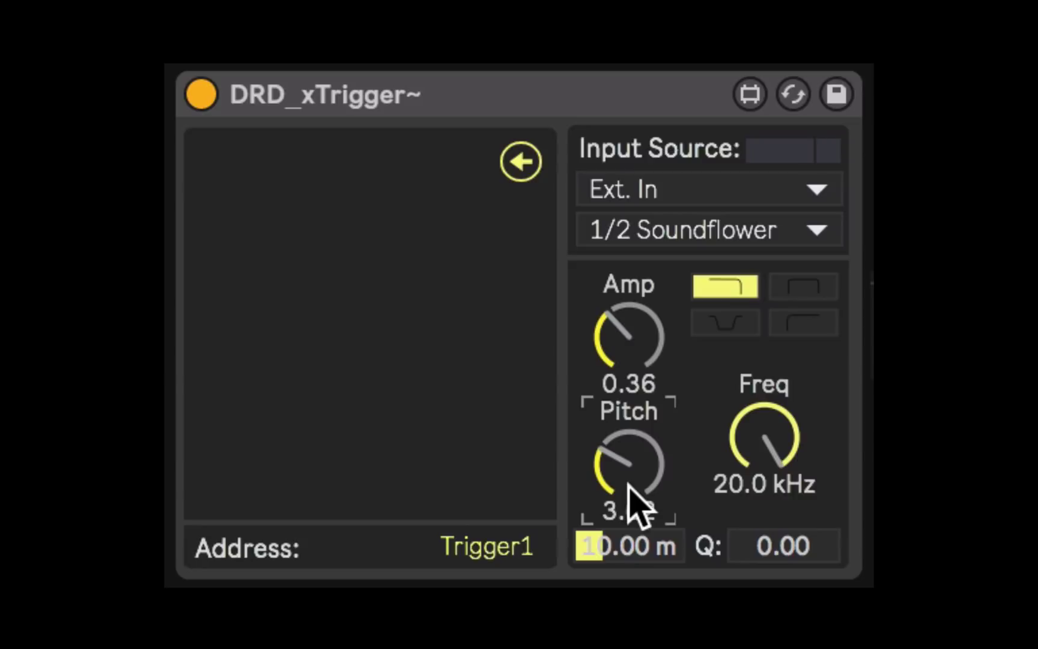
{"action": "mouse_move", "coordinate": [638, 352]}
{"action": "left_mouse_down"}
{"action": "mouse_move", "coordinate": [638, 364]}
{"action": "mouse_move", "coordinate": [636, 344]}
{"action": "left_mouse_up"}
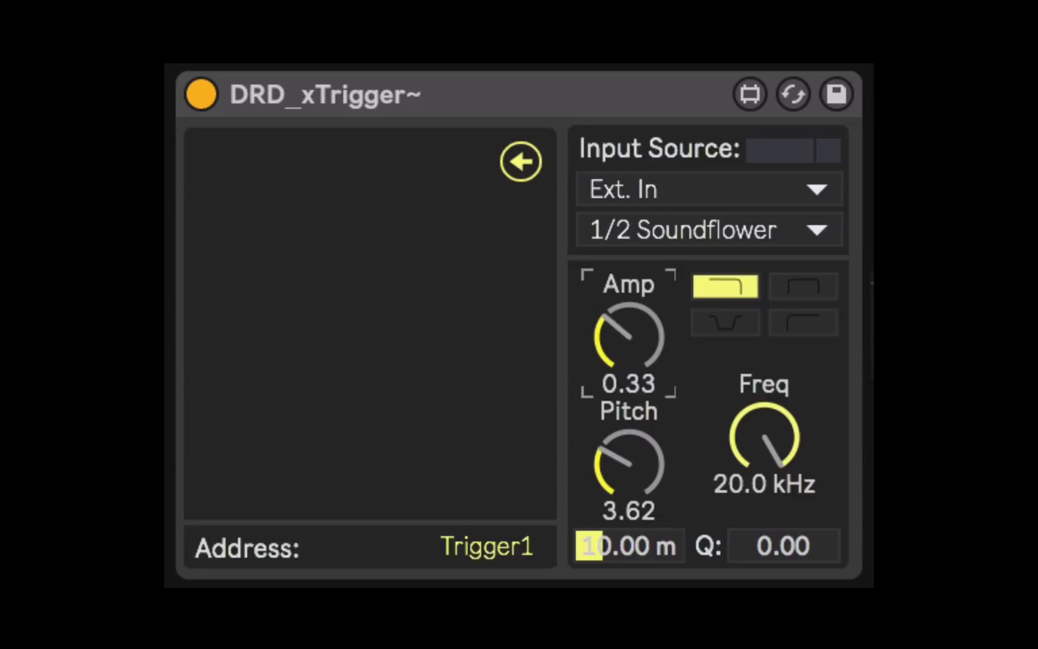
{"action": "left_click_drag", "start_coordinate": [652, 491], "coordinate": [653, 500]}
Step: Set the xTrigger filter to Freq 1.74 kHz and Q 0.24, and the time value to 1.00 s
{"action": "left_click", "coordinate": [796, 289]}
{"action": "left_click", "coordinate": [717, 287]}
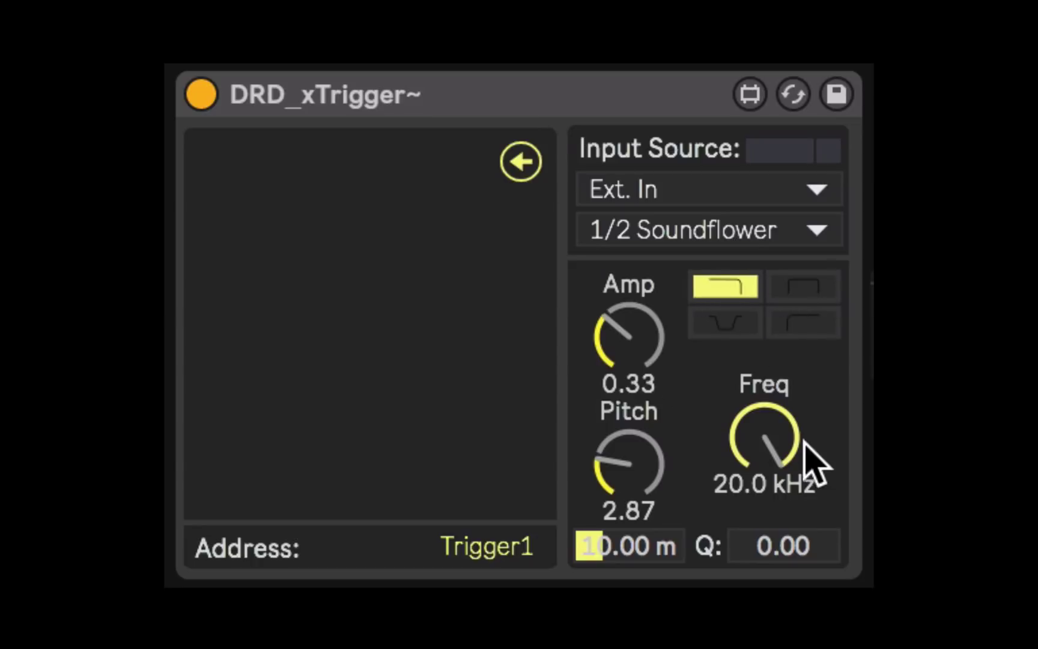
{"action": "left_click_drag", "start_coordinate": [809, 444], "coordinate": [809, 480]}
{"action": "left_click_drag", "start_coordinate": [809, 554], "coordinate": [810, 534]}
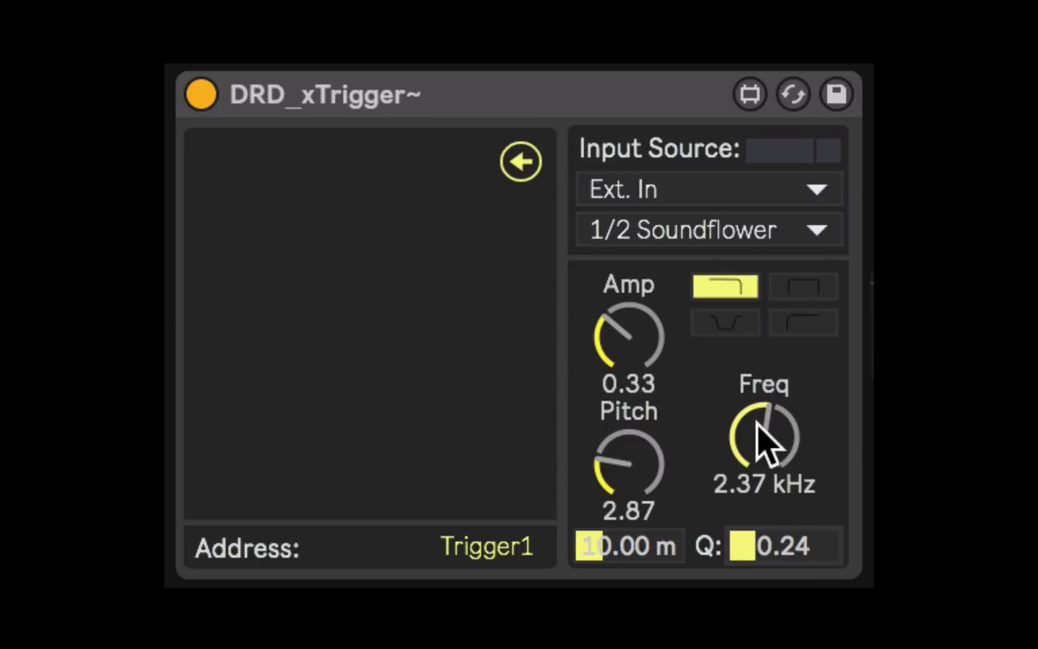
{"action": "left_click_drag", "start_coordinate": [755, 420], "coordinate": [756, 441]}
{"action": "mouse_move", "coordinate": [622, 551]}
{"action": "left_mouse_down"}
{"action": "mouse_move", "coordinate": [619, 541]}
{"action": "mouse_move", "coordinate": [612, 562]}
{"action": "mouse_move", "coordinate": [611, 548]}
{"action": "mouse_move", "coordinate": [623, 574]}
{"action": "mouse_move", "coordinate": [627, 552]}
{"action": "left_mouse_up"}
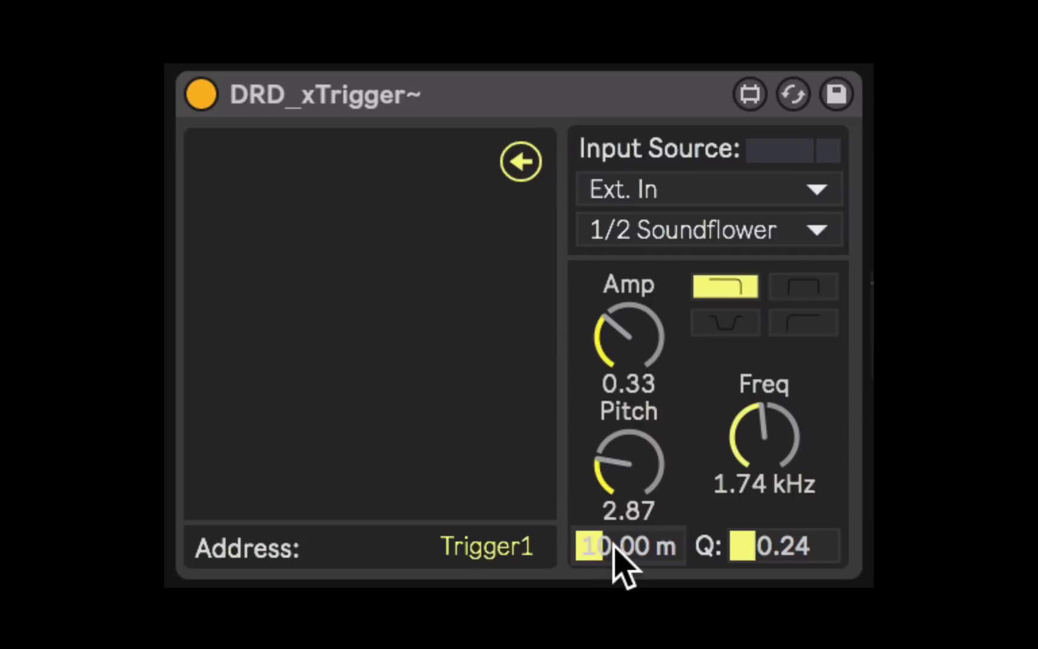
{"action": "left_click_drag", "start_coordinate": [625, 546], "coordinate": [624, 511]}
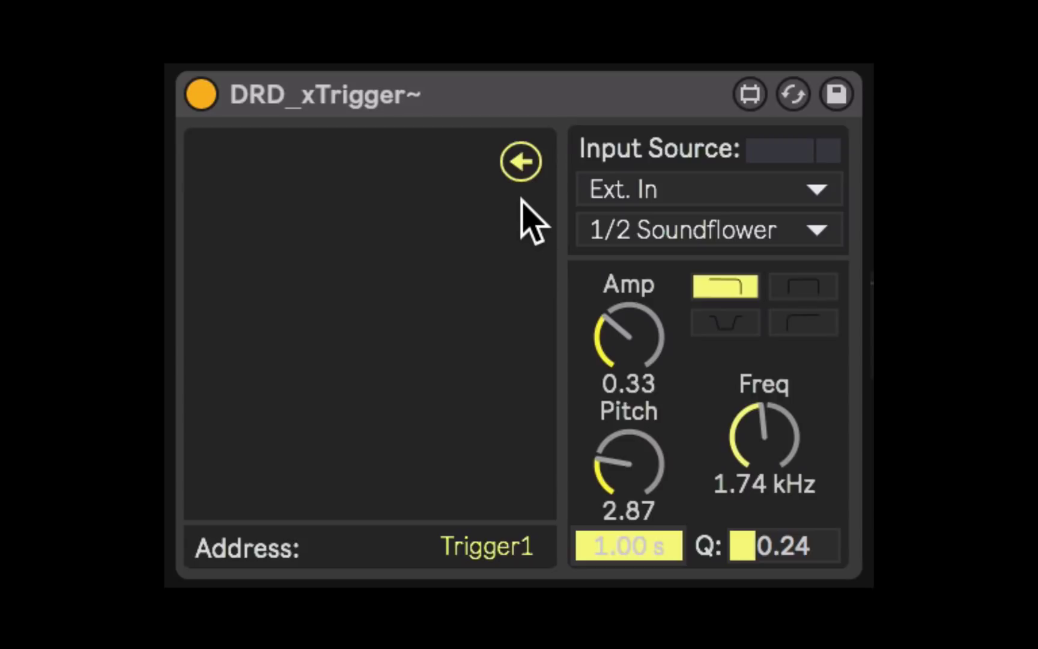
Step: Collapse DRD_xTrigger~ and change its address from Trigger1 to AnythingWeWant
{"action": "left_click", "coordinate": [518, 161]}
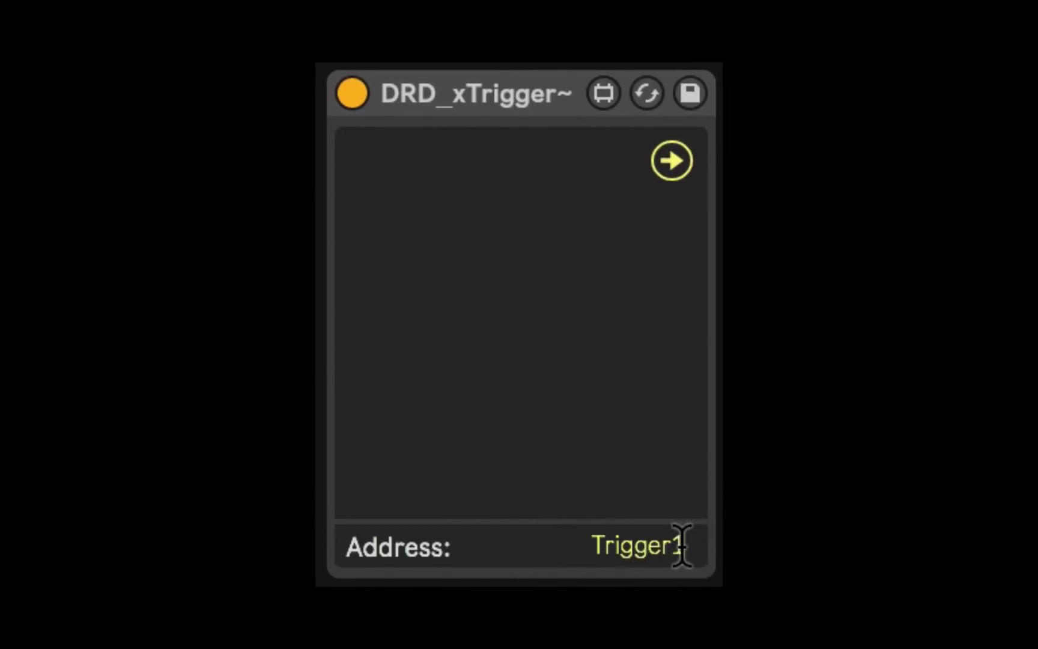
{"action": "left_click", "coordinate": [606, 542]}
{"action": "key", "text": "super+a"}
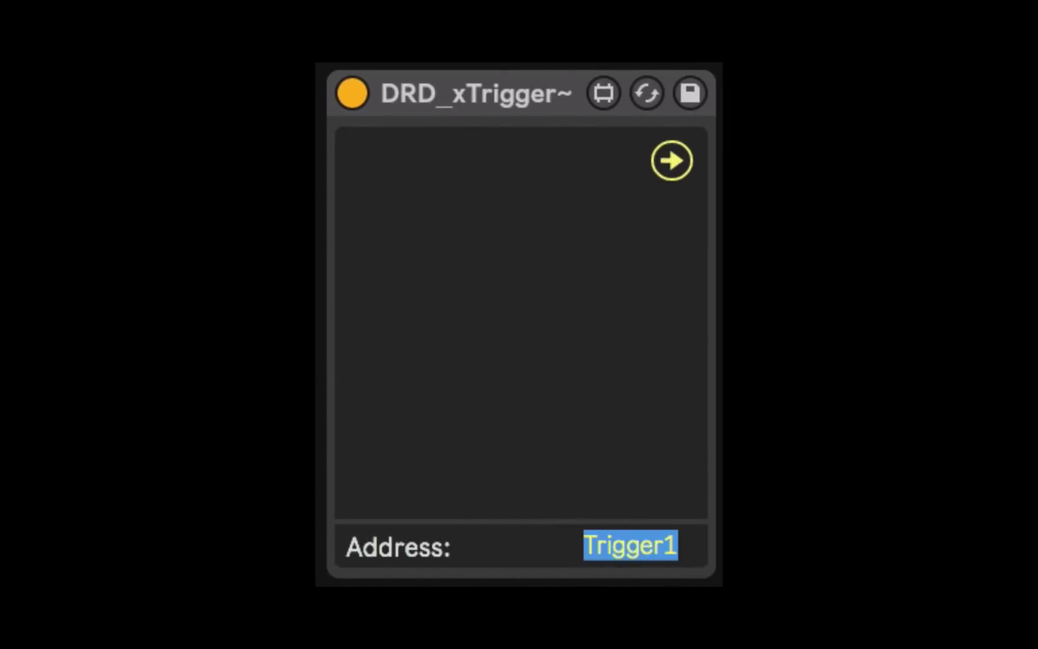
{"action": "type", "text": "AnythingW"}
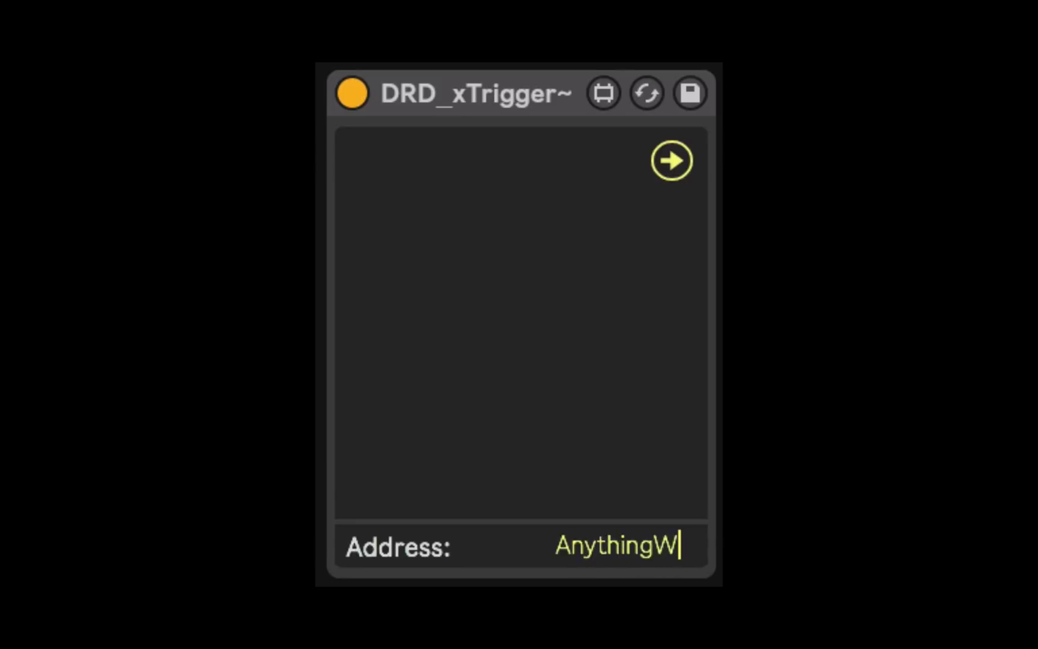
{"action": "type", "text": "eWat"}
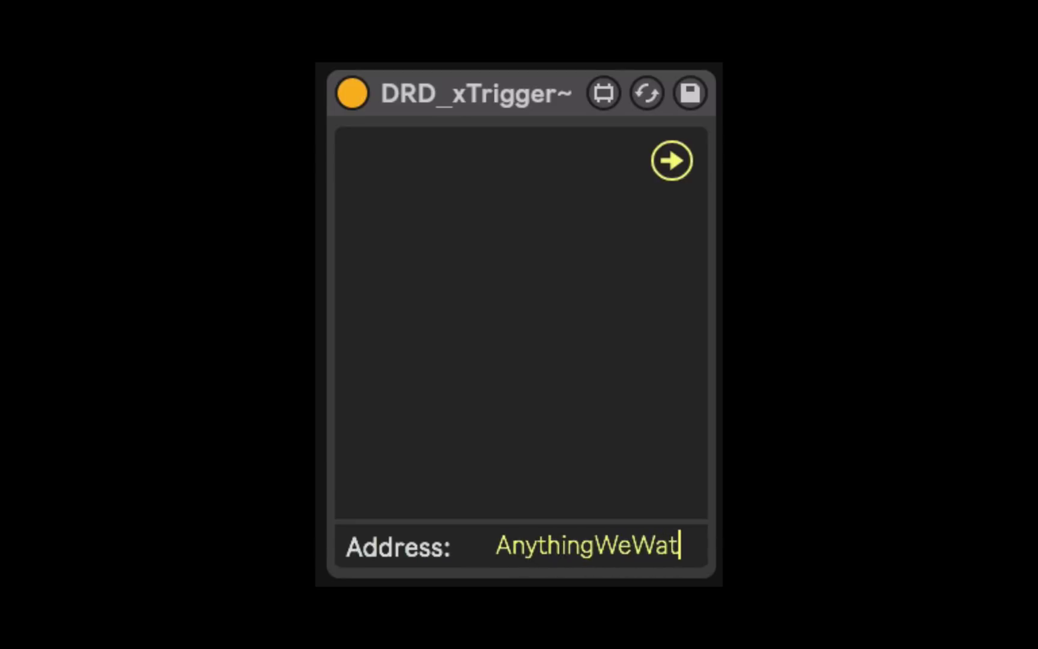
{"action": "key", "text": "BackSpace"}
{"action": "type", "text": "nt"}
{"action": "key", "text": "Return"}
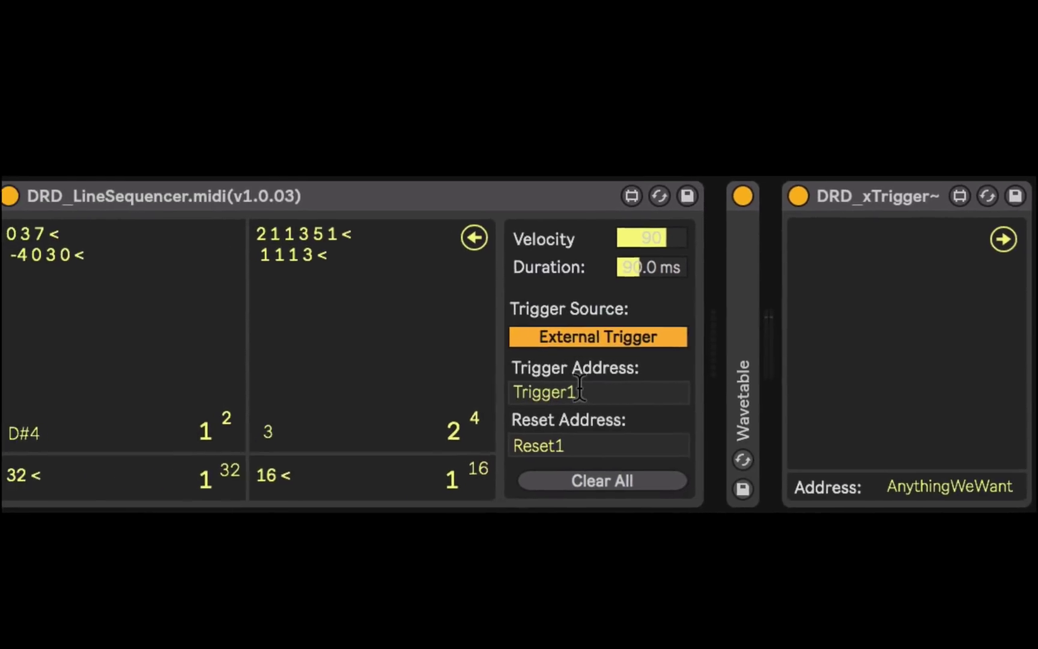
Step: Replace Trigger1 with AnythingWeWant in the LineSequencer's Trigger Address field
{"action": "left_click", "coordinate": [491, 389]}
{"action": "double_click", "coordinate": [571, 392]}
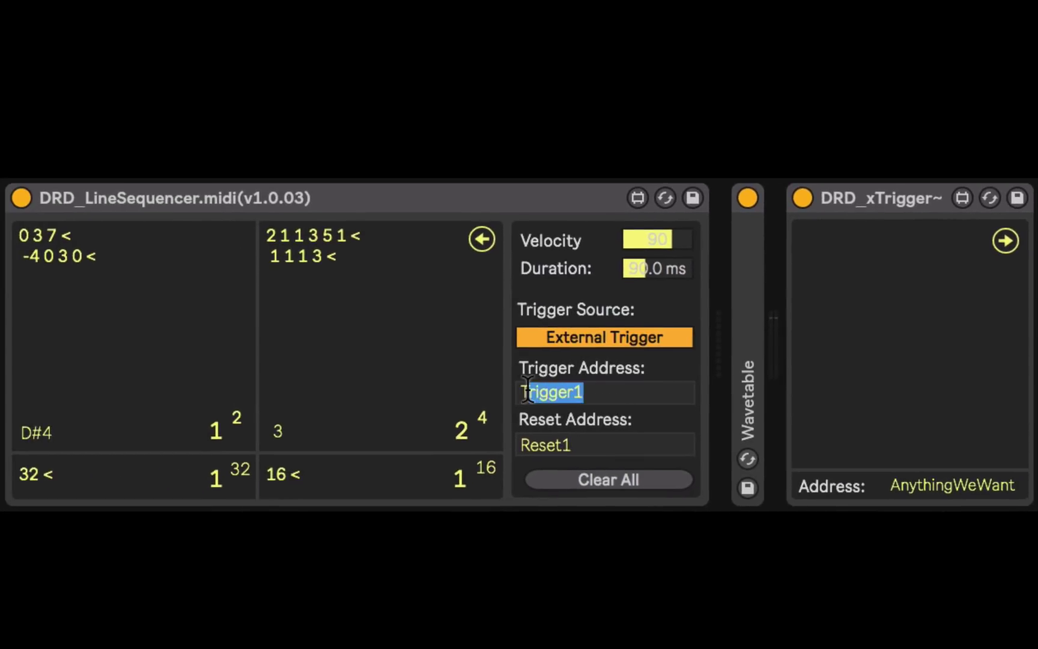
{"action": "left_click", "coordinate": [524, 391]}
{"action": "left_click", "coordinate": [593, 391]}
{"action": "key", "text": "BackSpace"}
{"action": "key", "text": "BackSpace"}
{"action": "key", "text": "BackSpace"}
{"action": "key", "text": "BackSpace"}
{"action": "key", "text": "BackSpace"}
{"action": "key", "text": "BackSpace"}
{"action": "key", "text": "BackSpace"}
{"action": "key", "text": "BackSpace"}
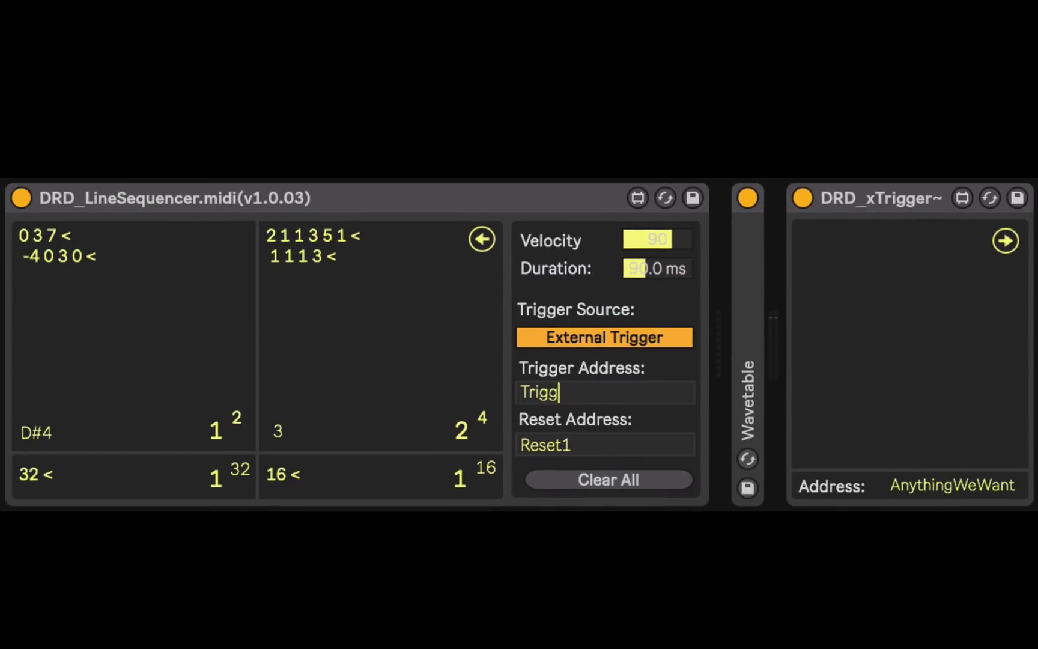
{"action": "type", "text": "AnythingWe"}
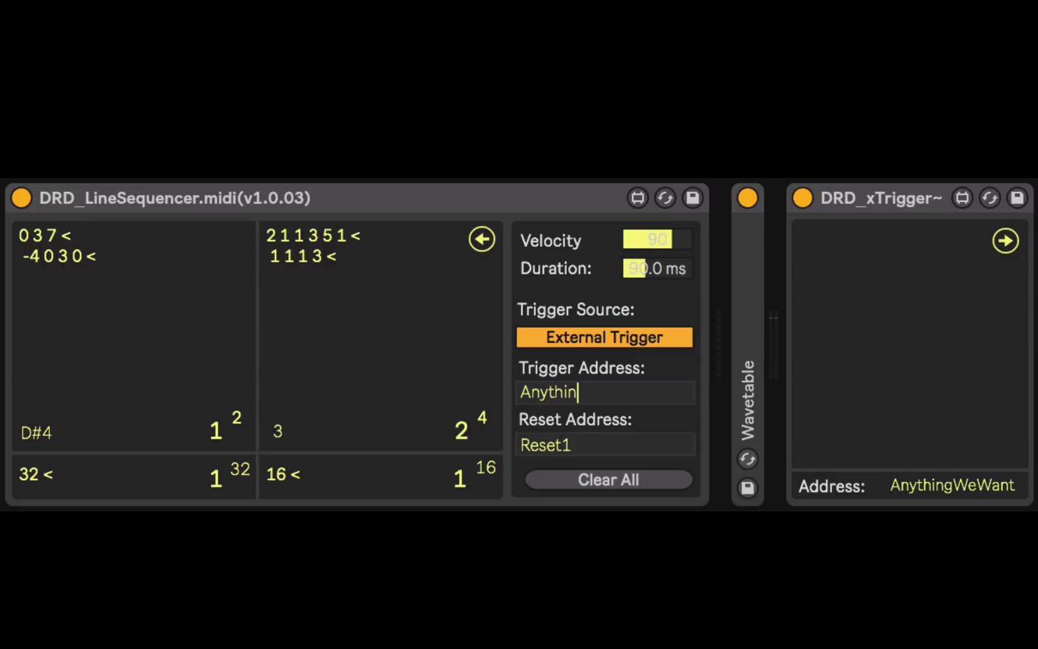
{"action": "key", "text": "BackSpace"}
{"action": "key", "text": "BackSpace"}
{"action": "key", "text": "BackSpace"}
{"action": "key", "text": "BackSpace"}
{"action": "key", "text": "BackSpace"}
{"action": "type", "text": "ingWeWant"}
{"action": "key", "text": "Return"}
Step: Expand DRD_xTrigger~ to show its Ext. In and filter settings, then select the LineSequencer
{"action": "left_click", "coordinate": [884, 200]}
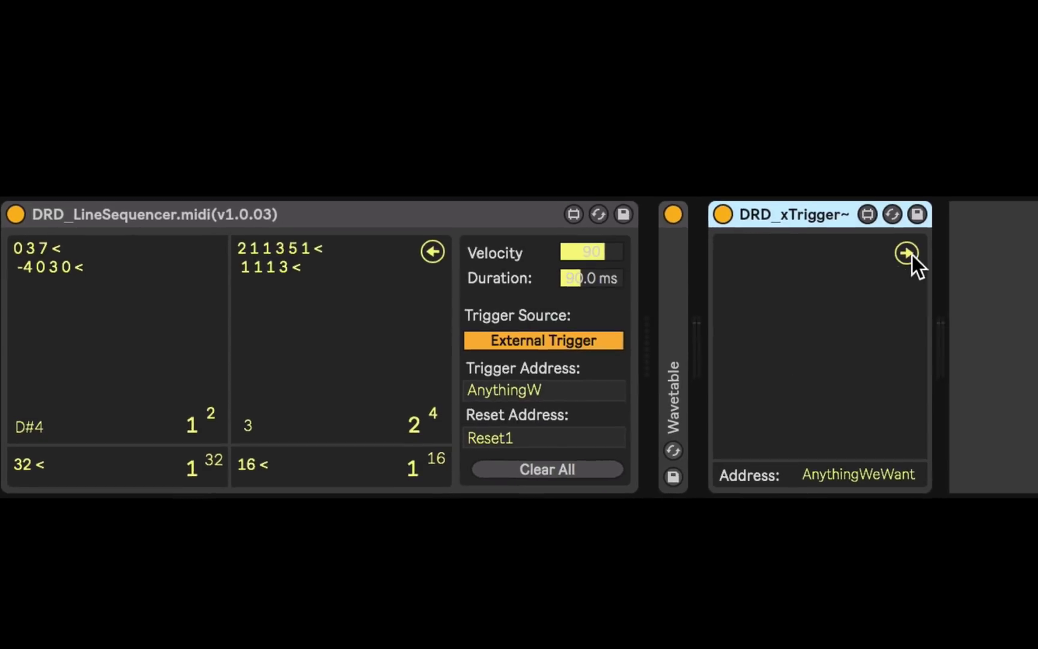
{"action": "left_click", "coordinate": [1005, 241]}
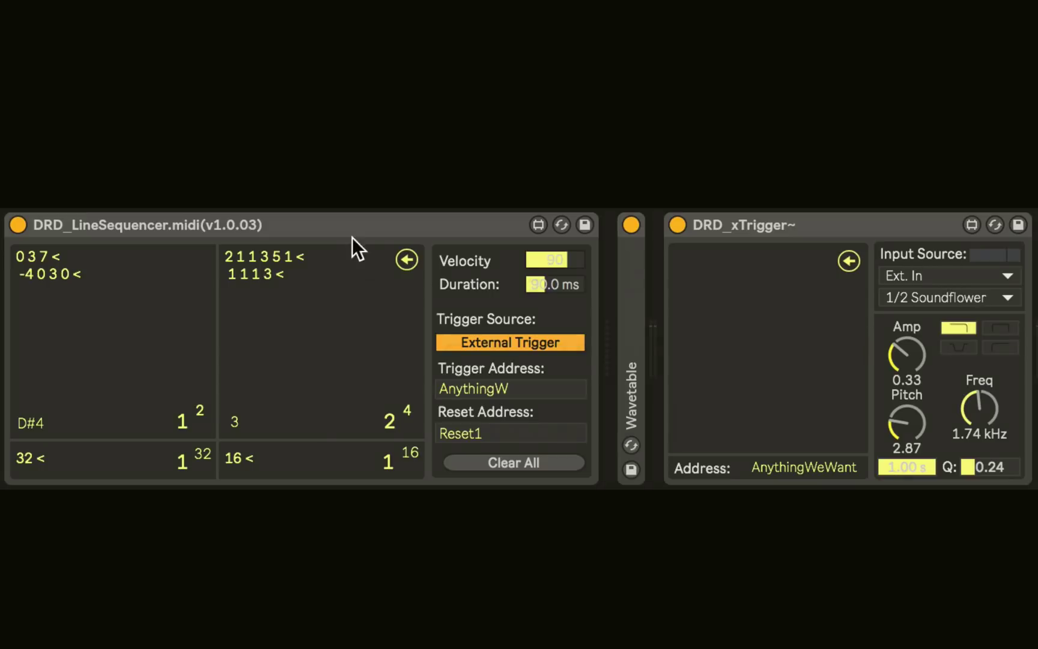
{"action": "left_click", "coordinate": [290, 219]}
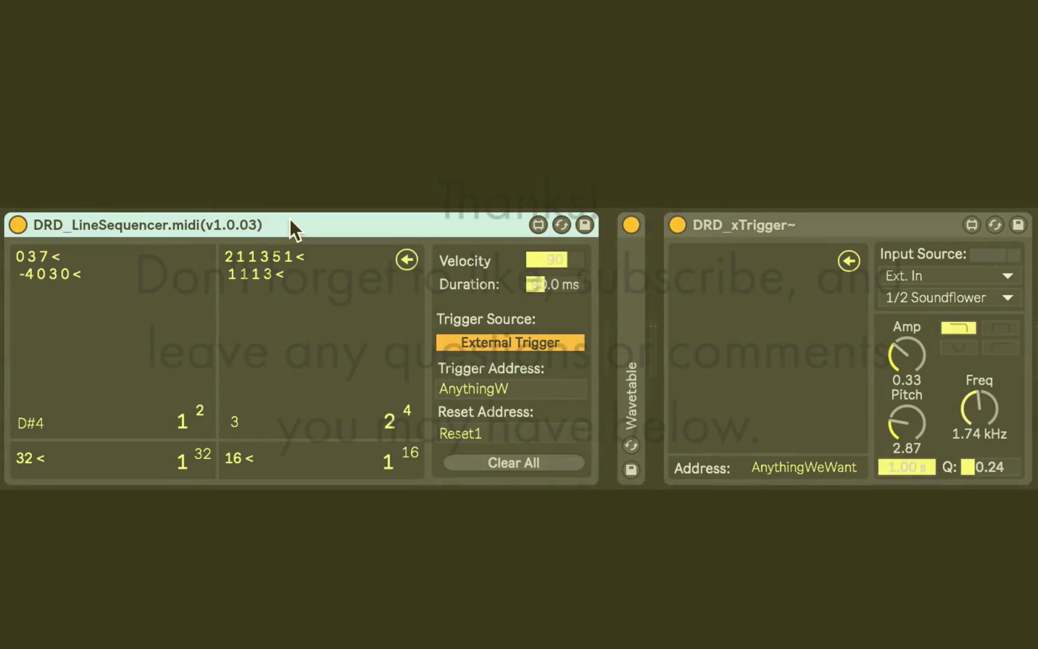